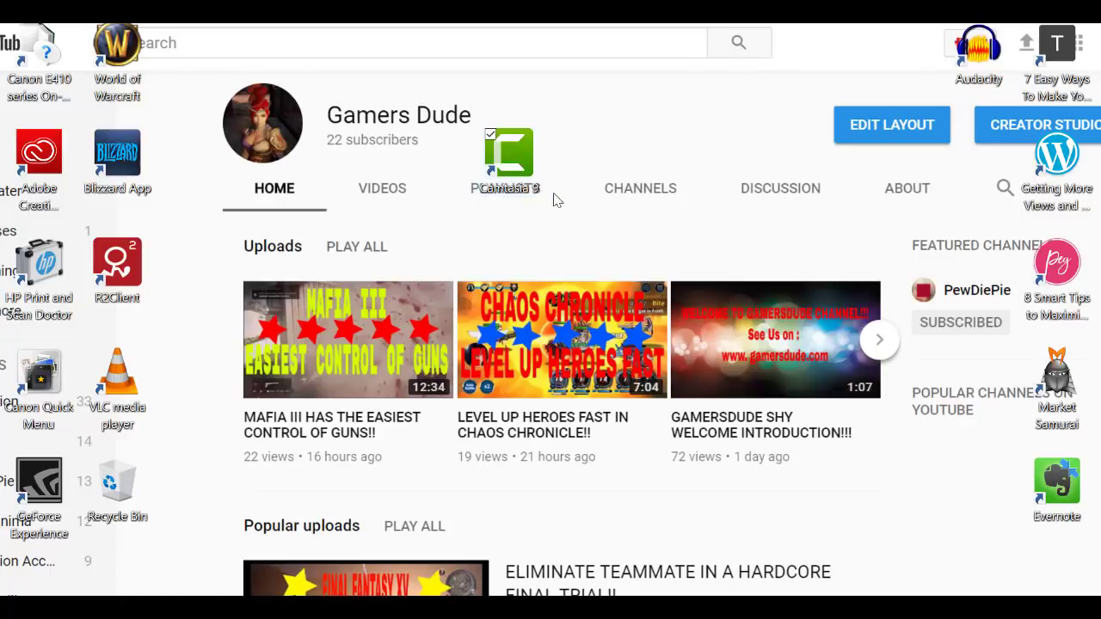
Step: Launch Camtasia 9 and create a new project
double_click(528, 168)
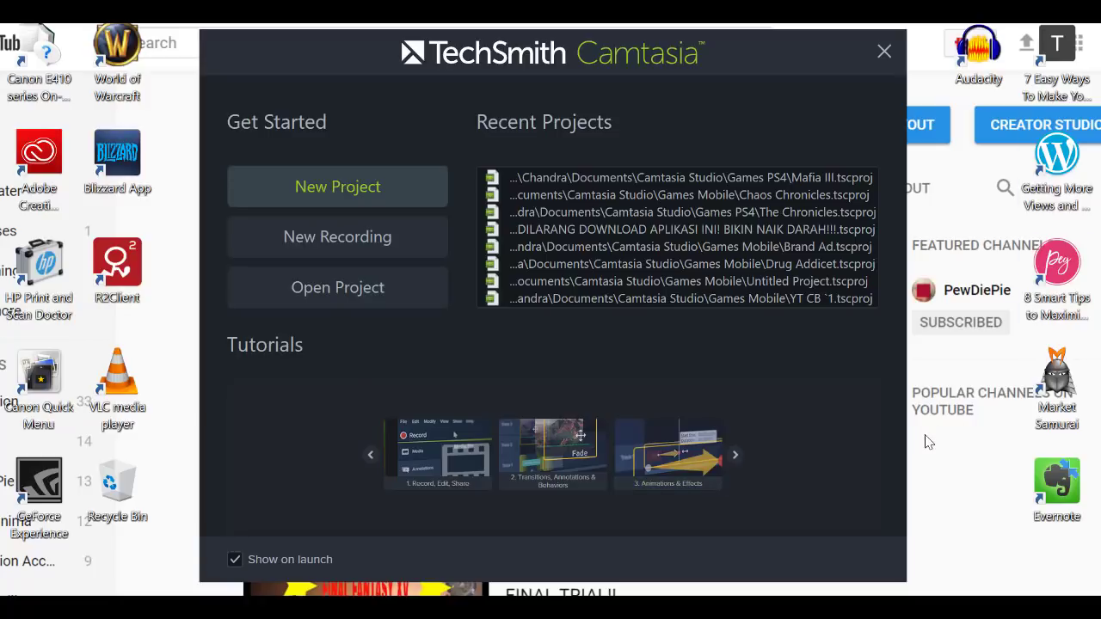
left_click(369, 197)
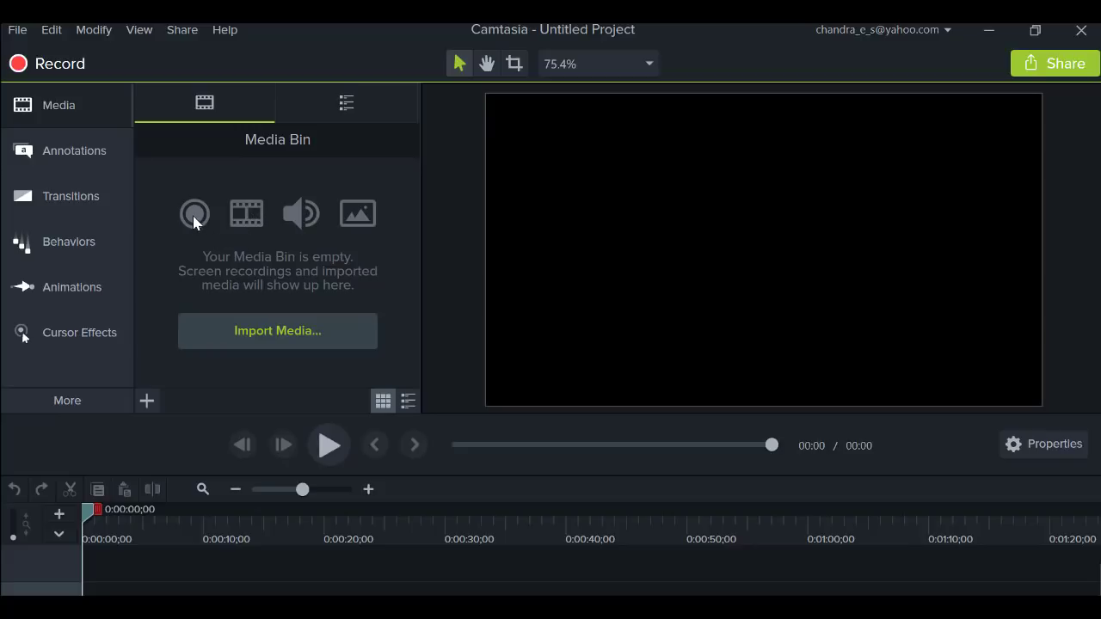
left_click(26, 38)
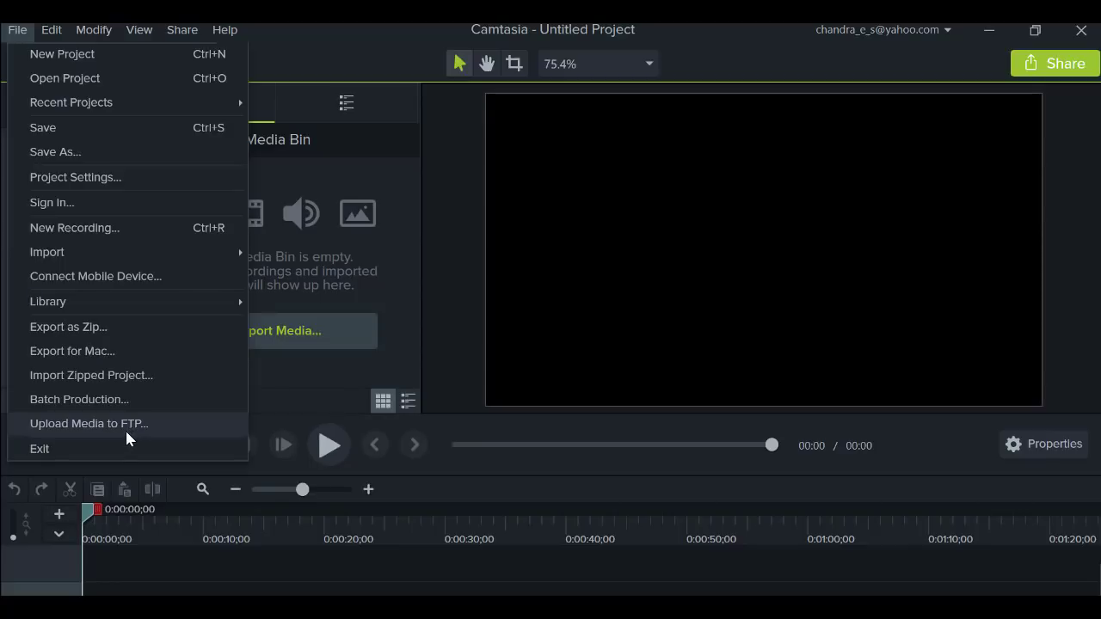
left_click(53, 30)
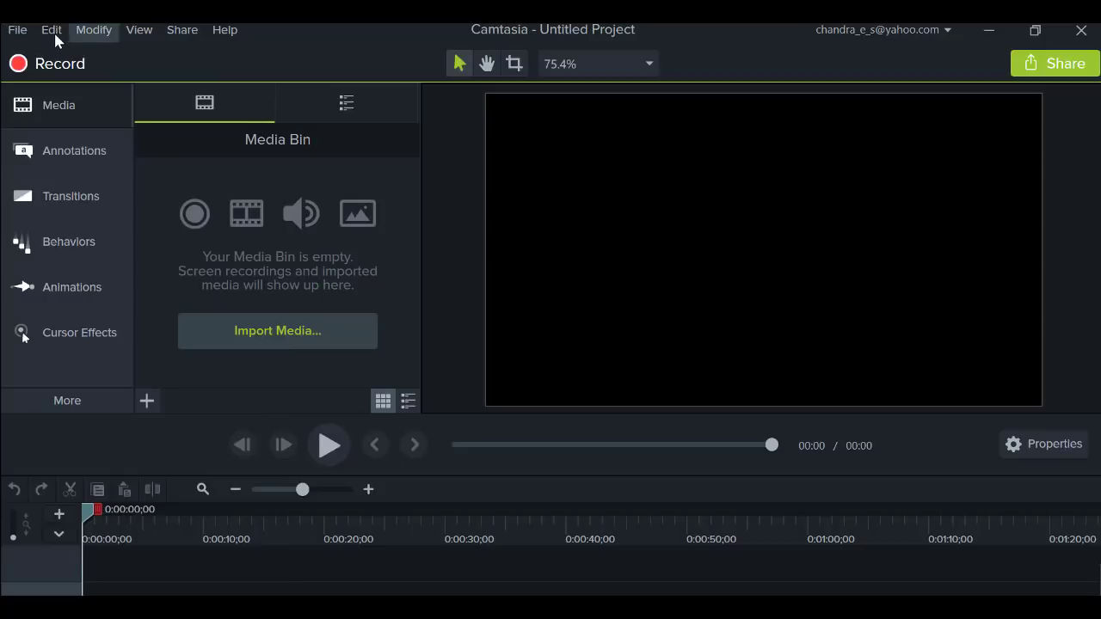
left_click(52, 30)
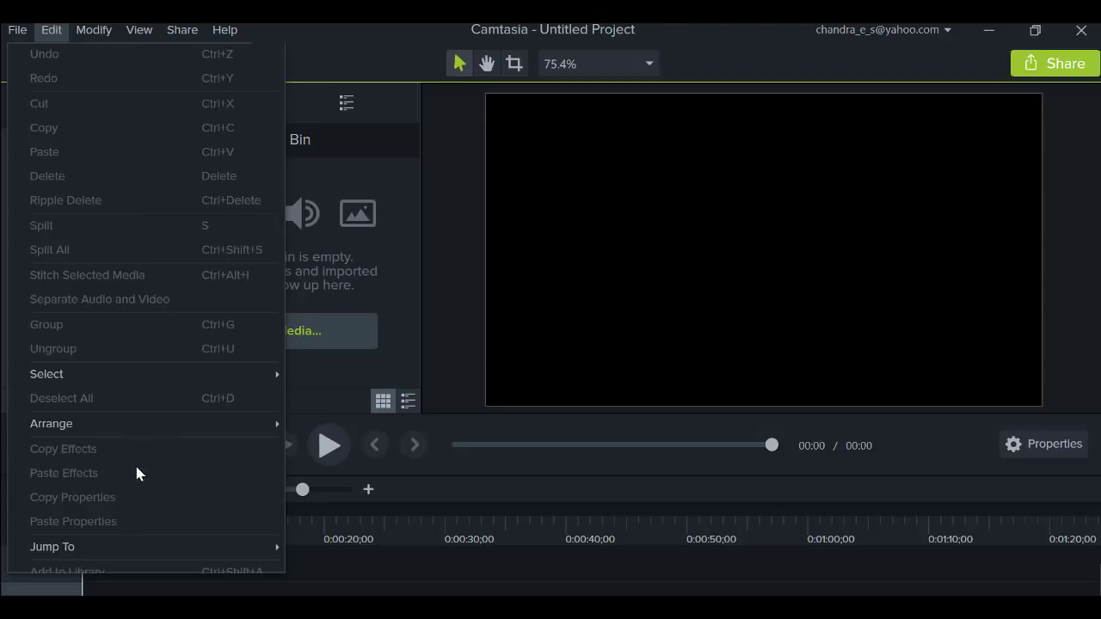
mouse_move(108, 37)
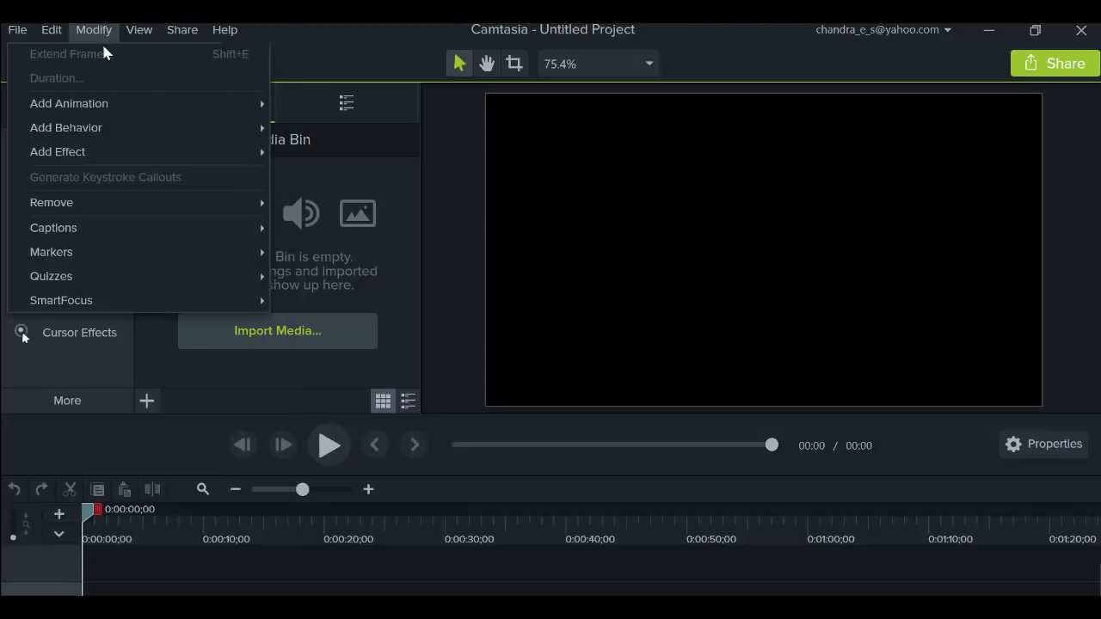
mouse_move(103, 104)
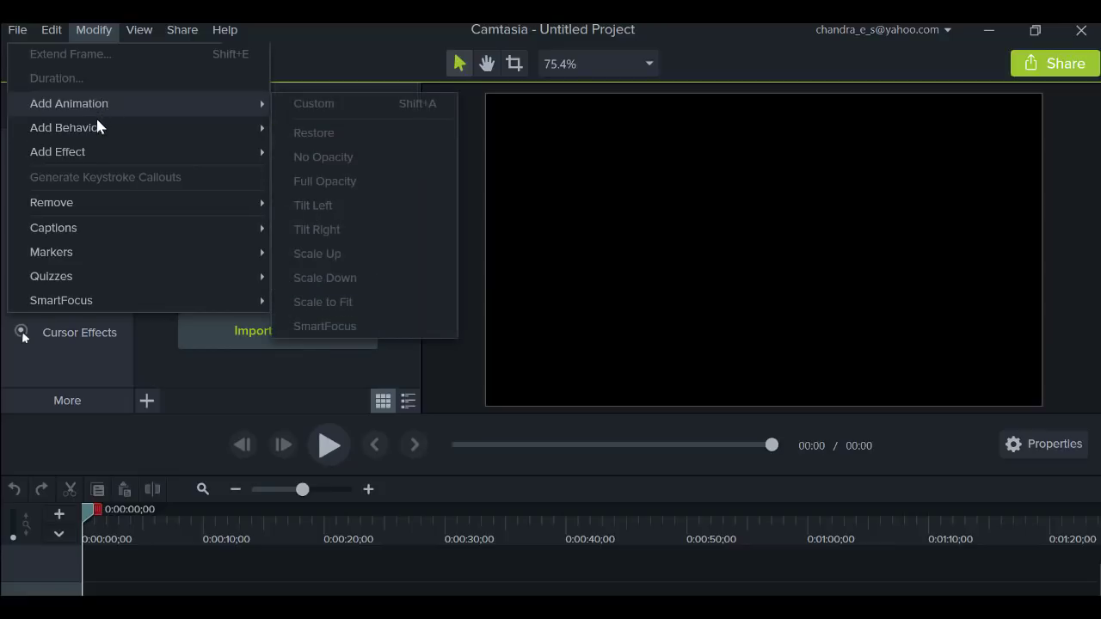
left_click(161, 27)
left_click(146, 35)
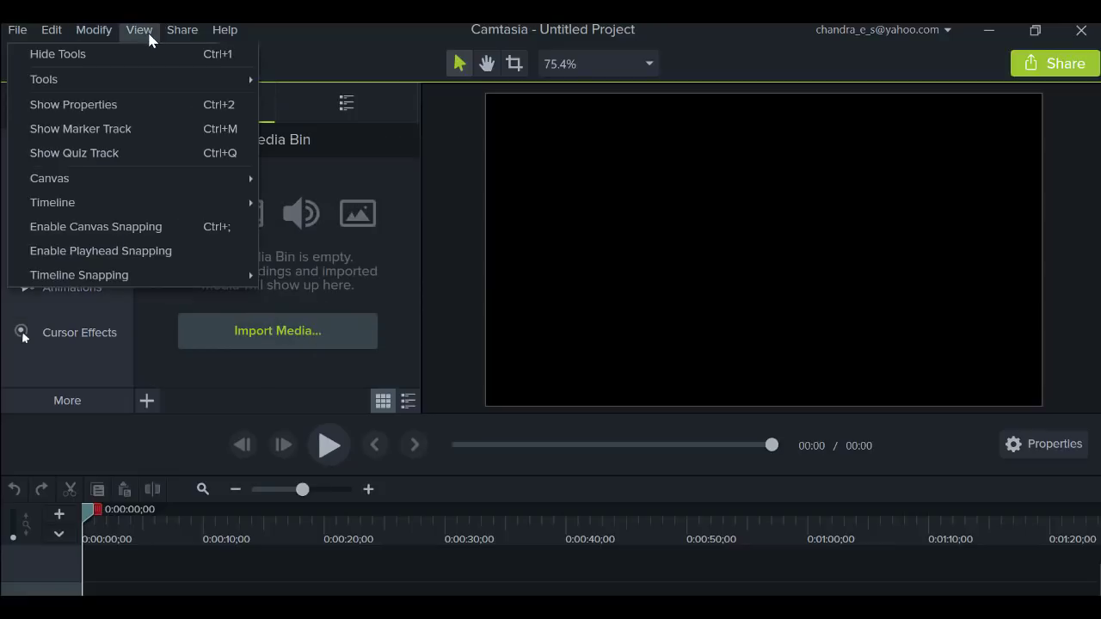
Step: Try to produce the empty project as a local file
left_click(180, 33)
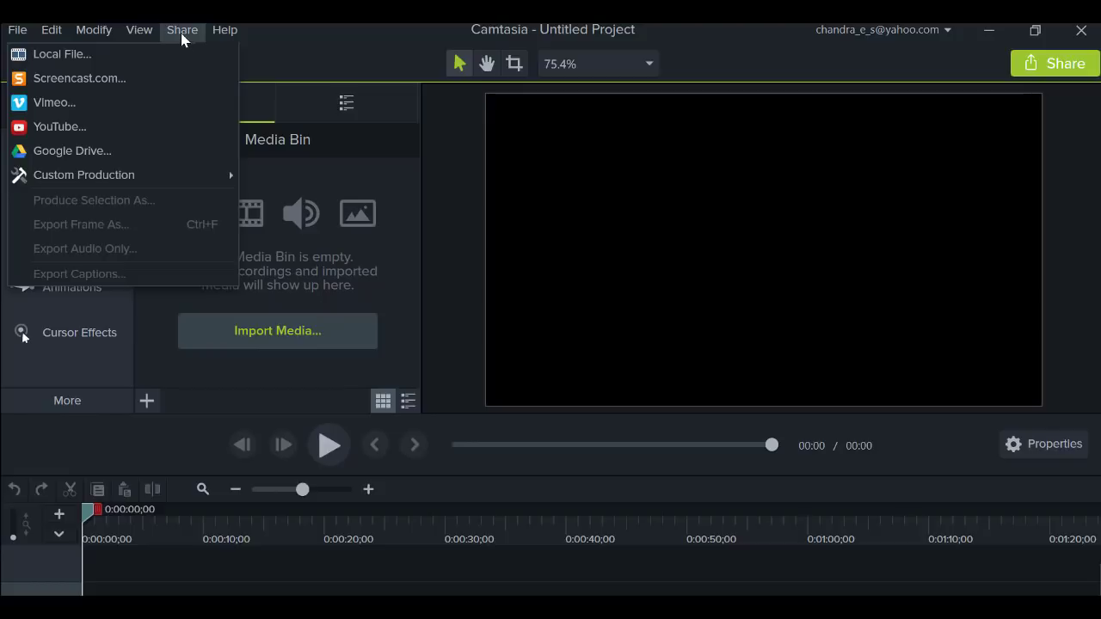
left_click(96, 57)
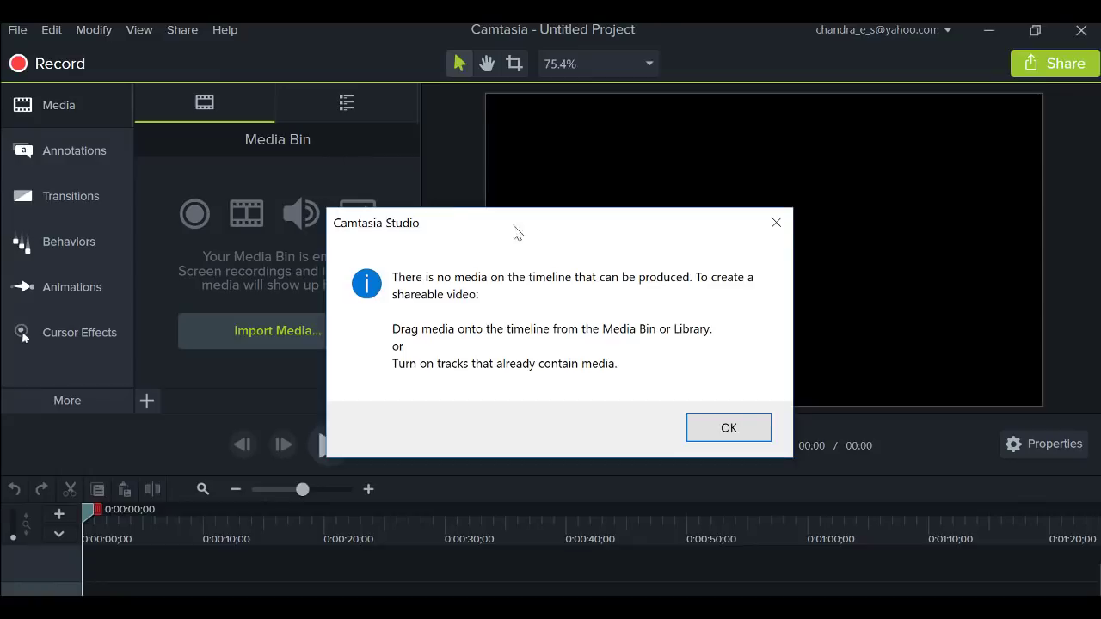
left_click(715, 432)
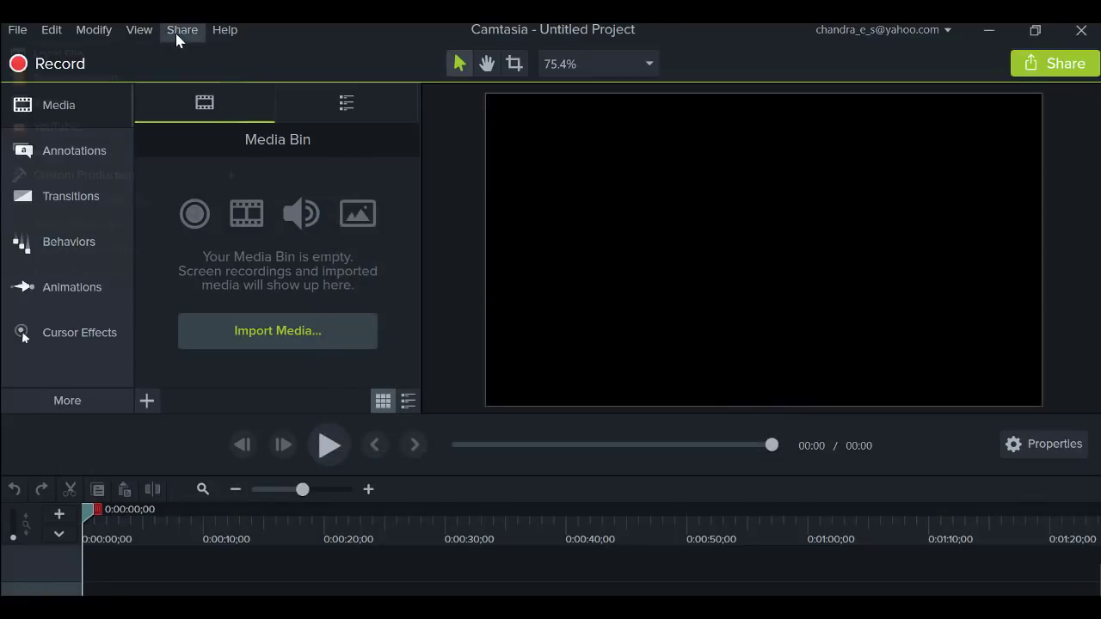
left_click(182, 30)
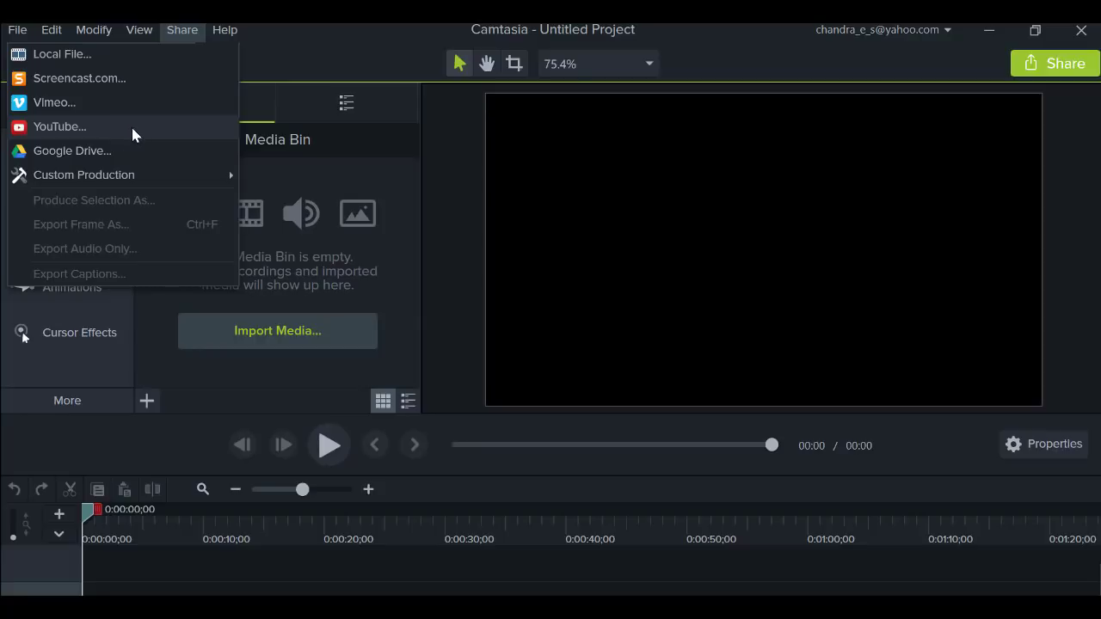
left_click(312, 225)
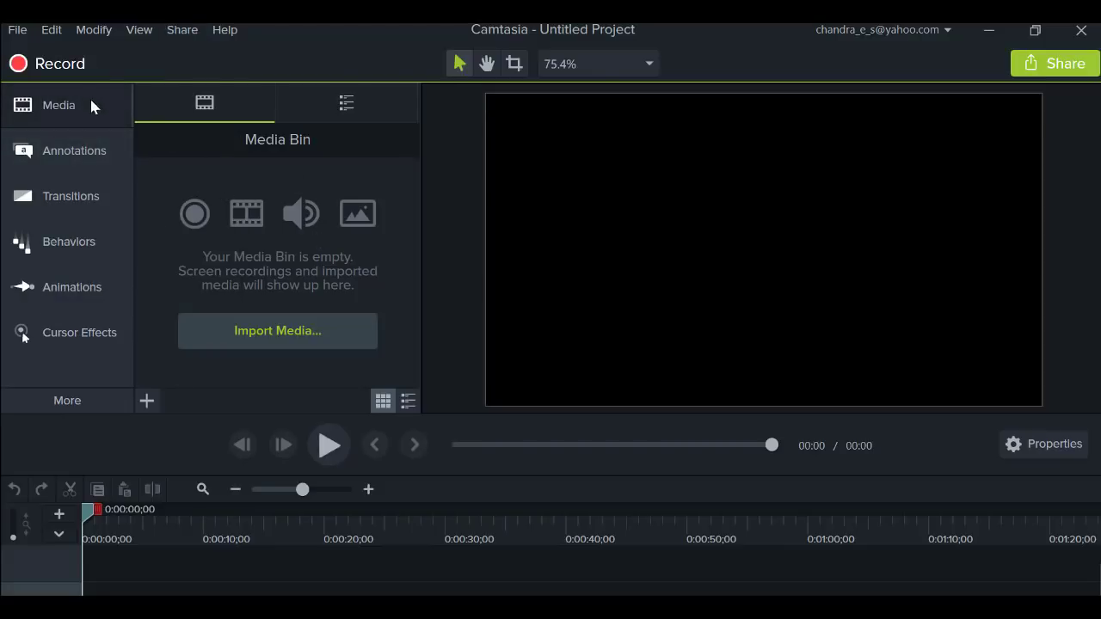
left_click(336, 334)
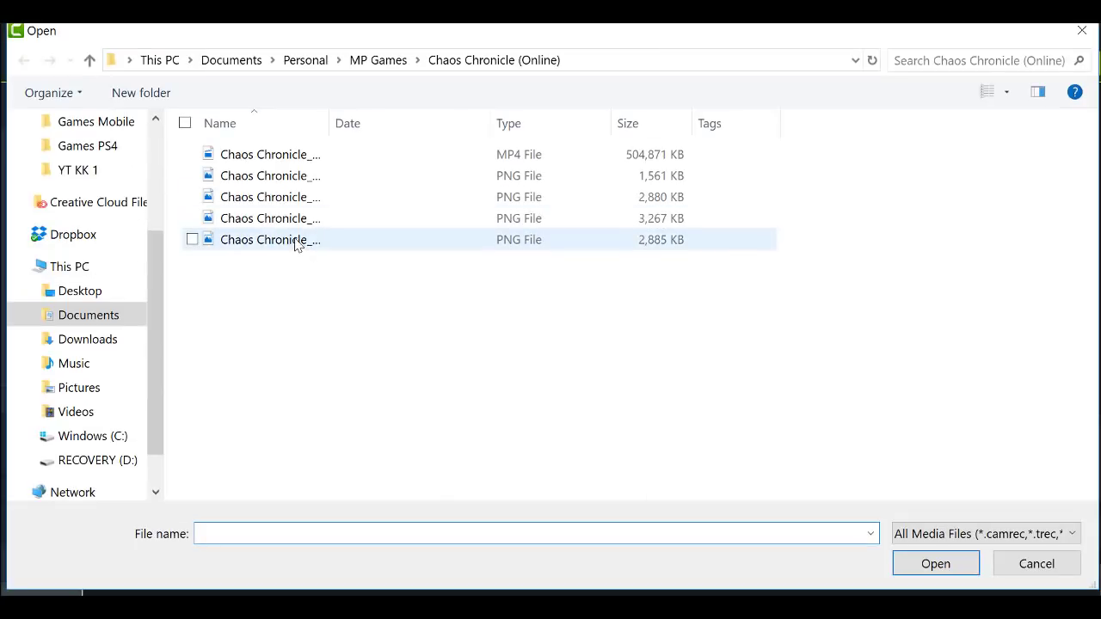
double_click(329, 122)
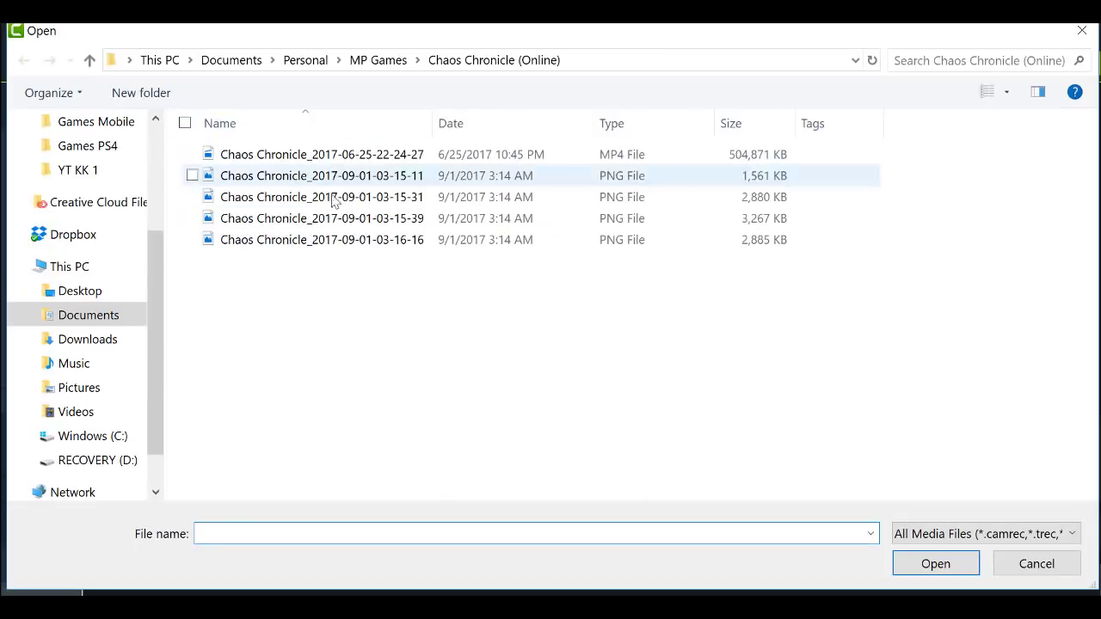
double_click(391, 160)
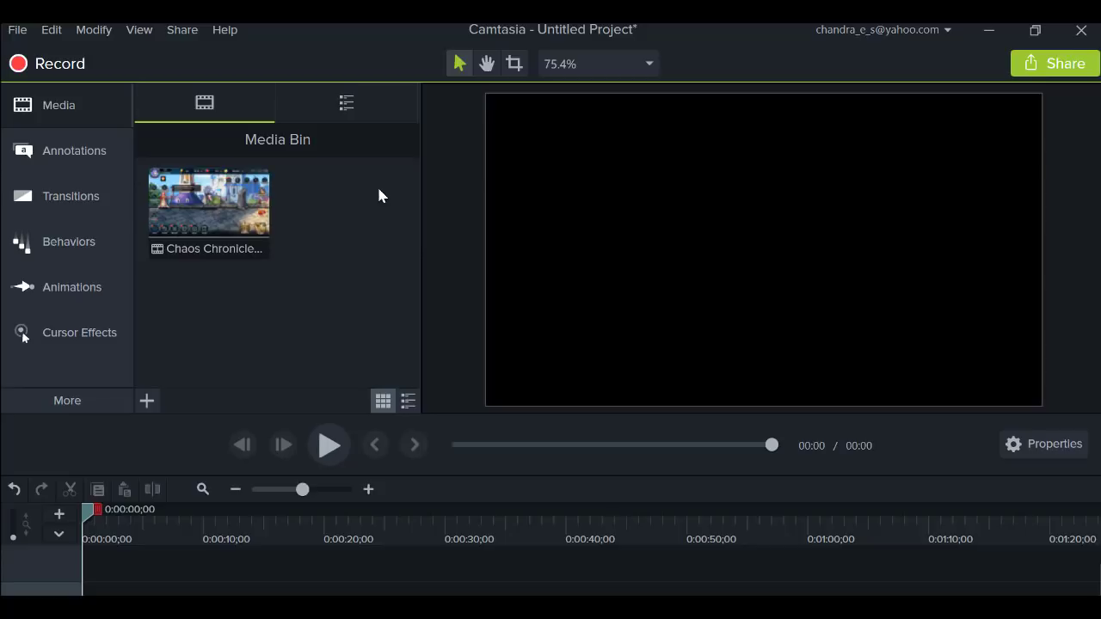
Step: Add the imported Chaos Chronicle video to the timeline at the playhead and bring its track into view
right_click(230, 229)
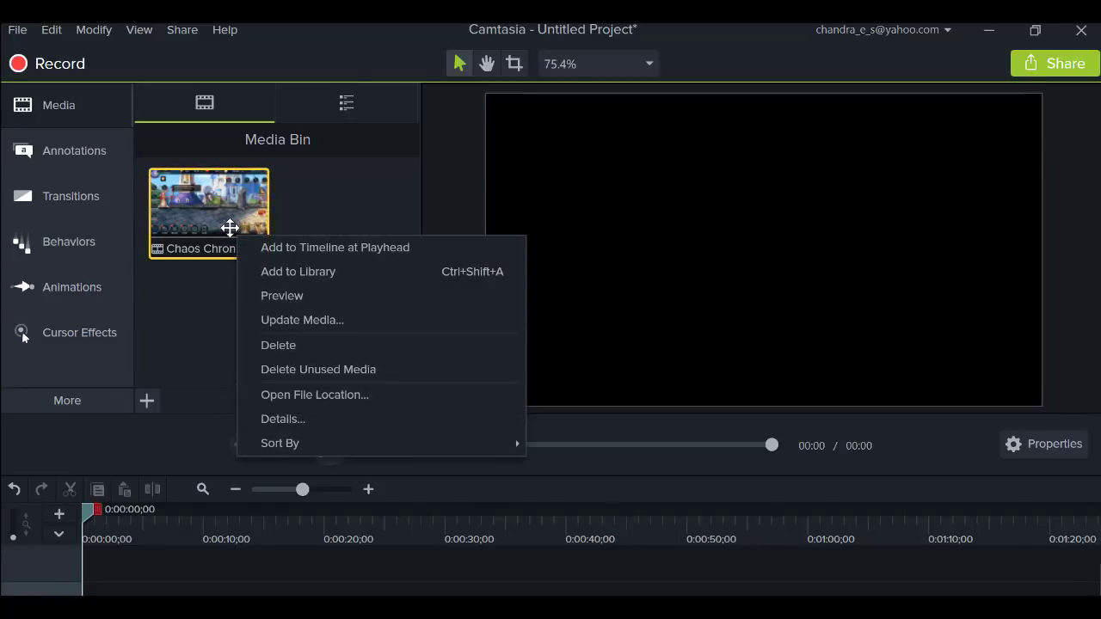
left_click(307, 256)
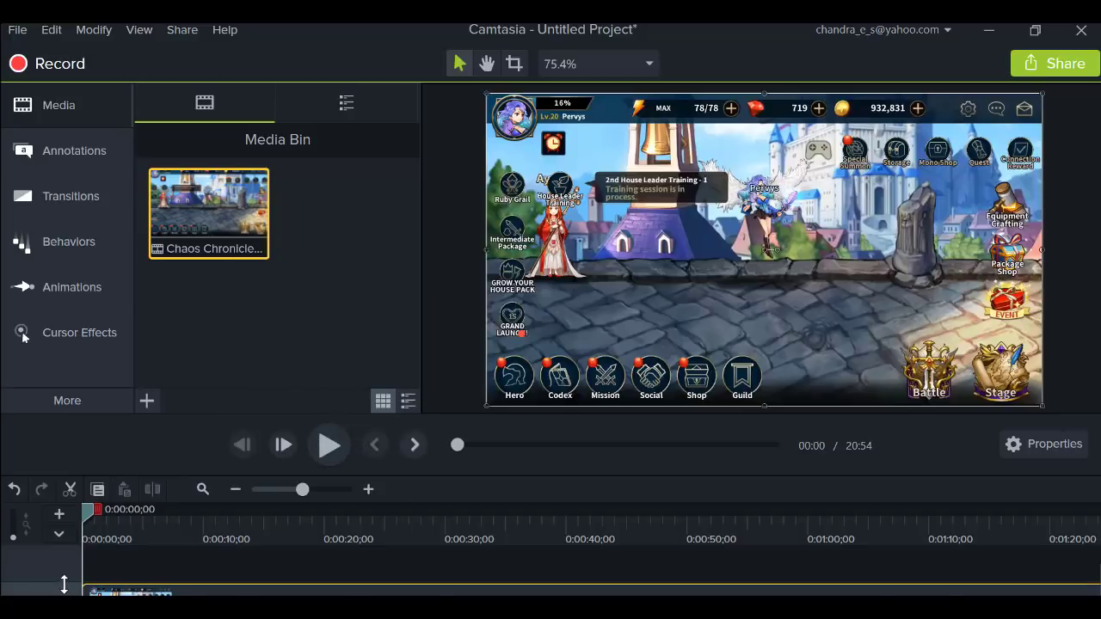
left_click(58, 534)
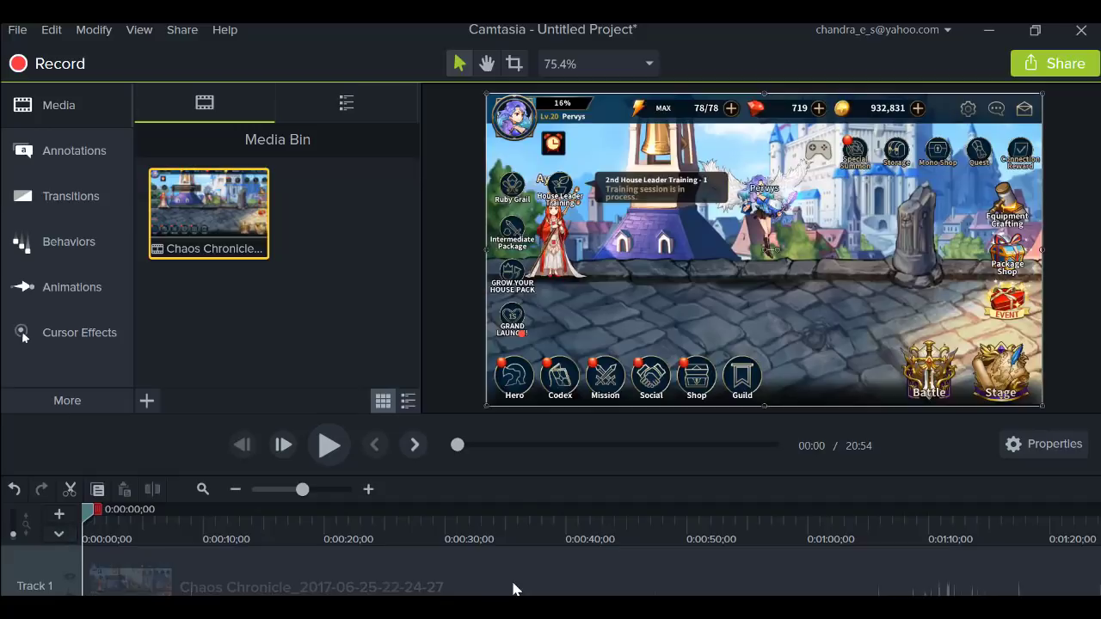
Step: Add the Chaos Chronicle video to the Library as a full copy, keep its default name, and return to the Media Bin
right_click(215, 201)
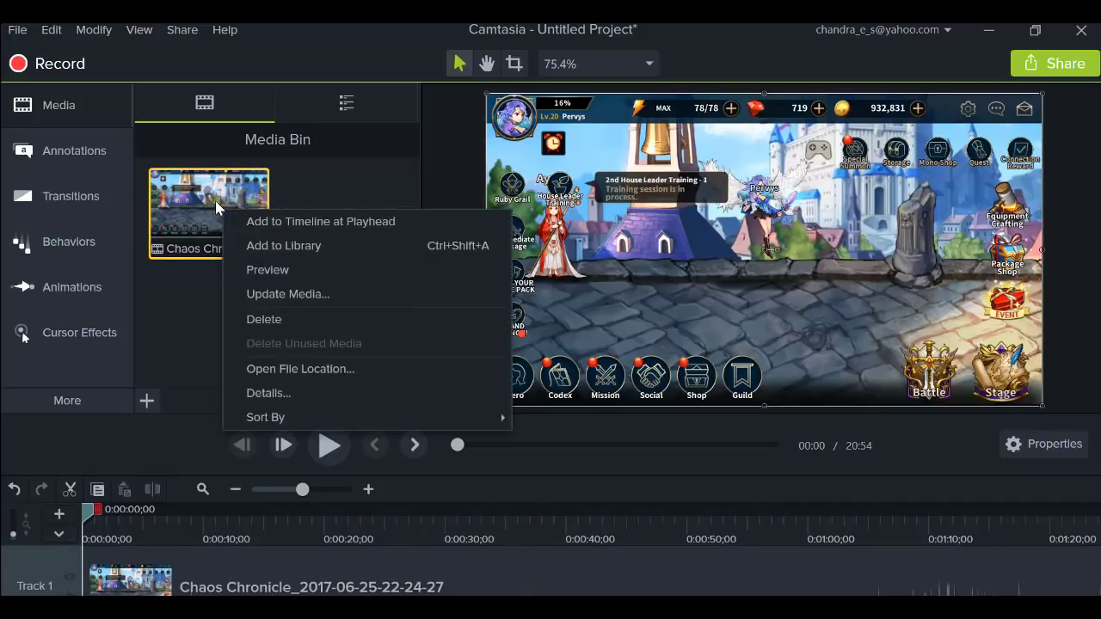
left_click(262, 244)
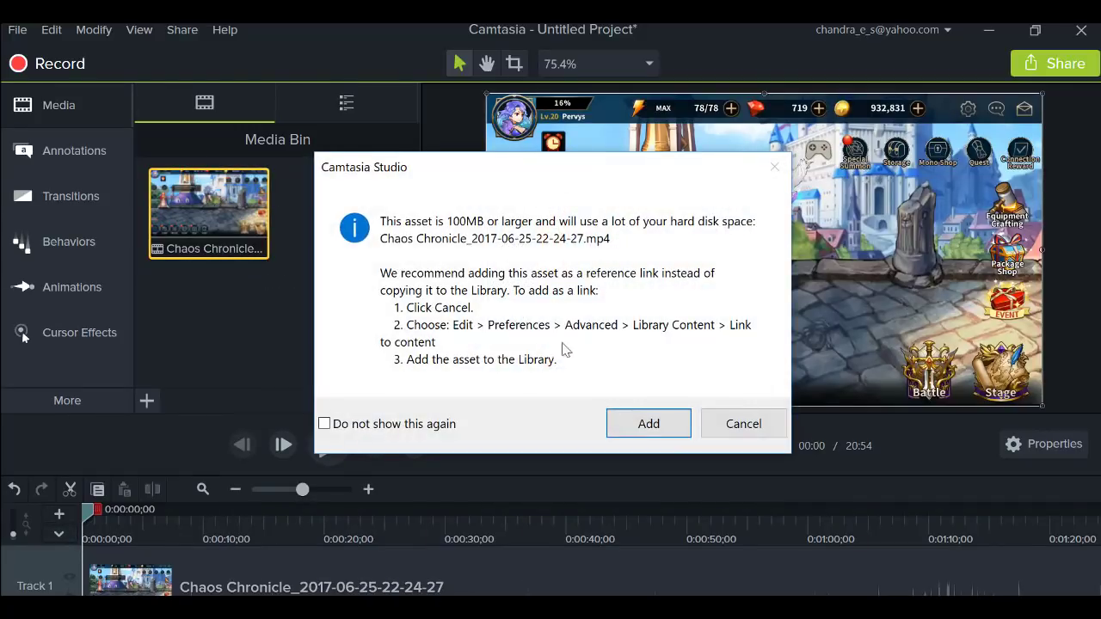
left_click(647, 424)
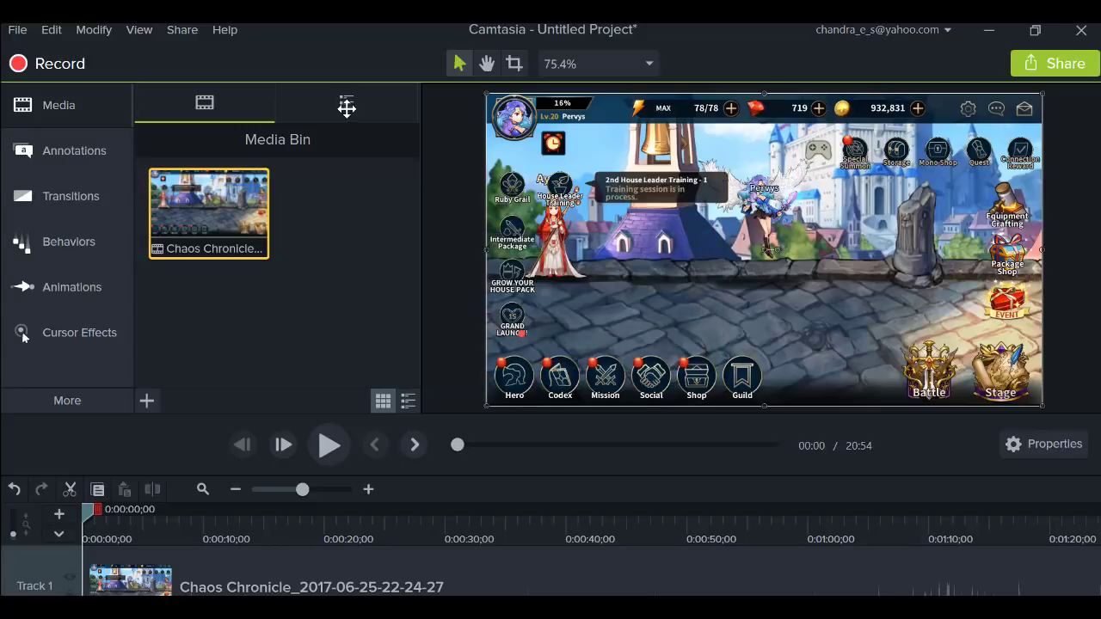
left_click(346, 108)
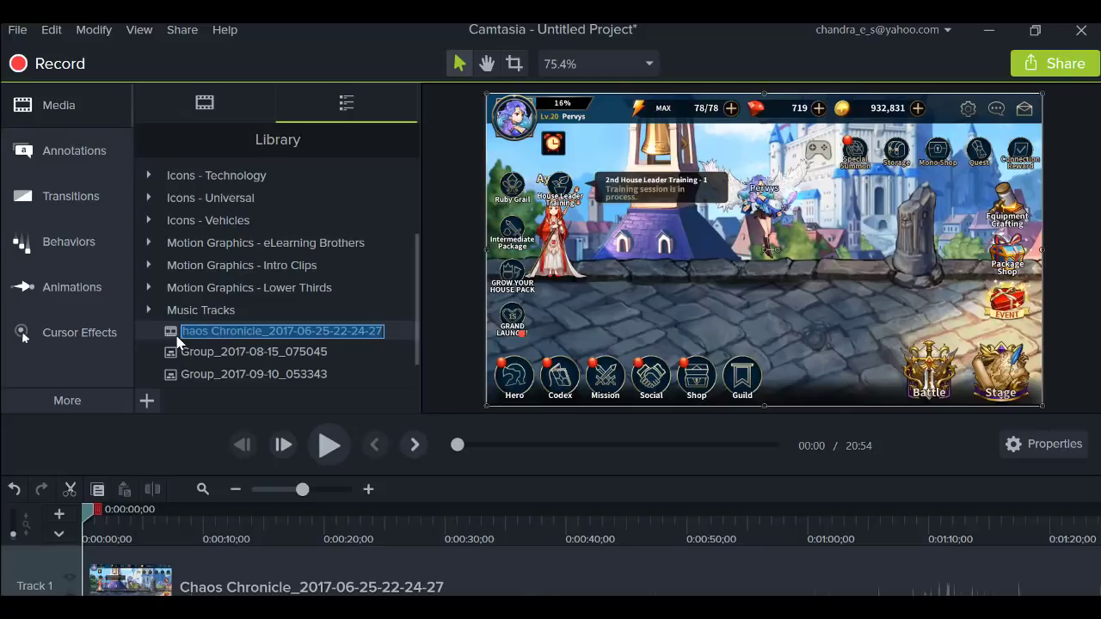
key("Return")
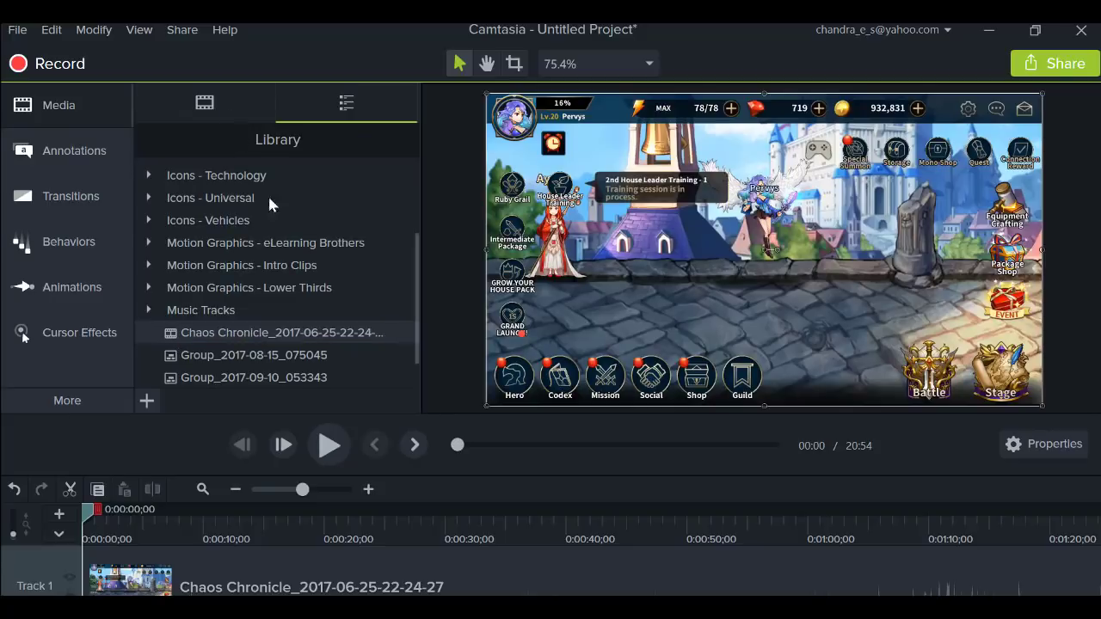
left_click(197, 108)
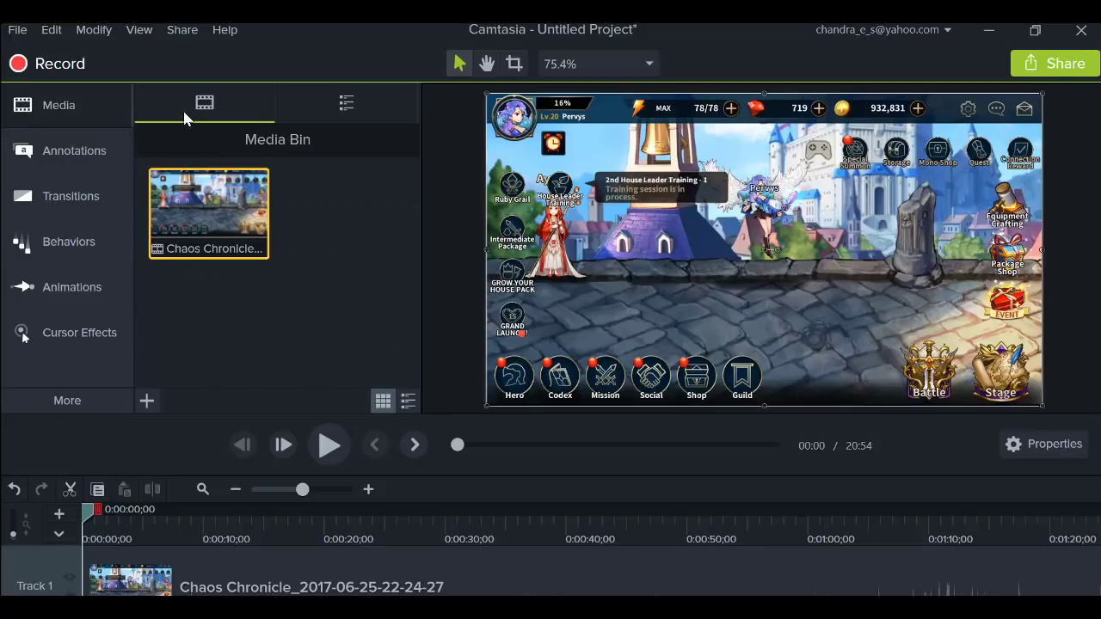
left_click(102, 403)
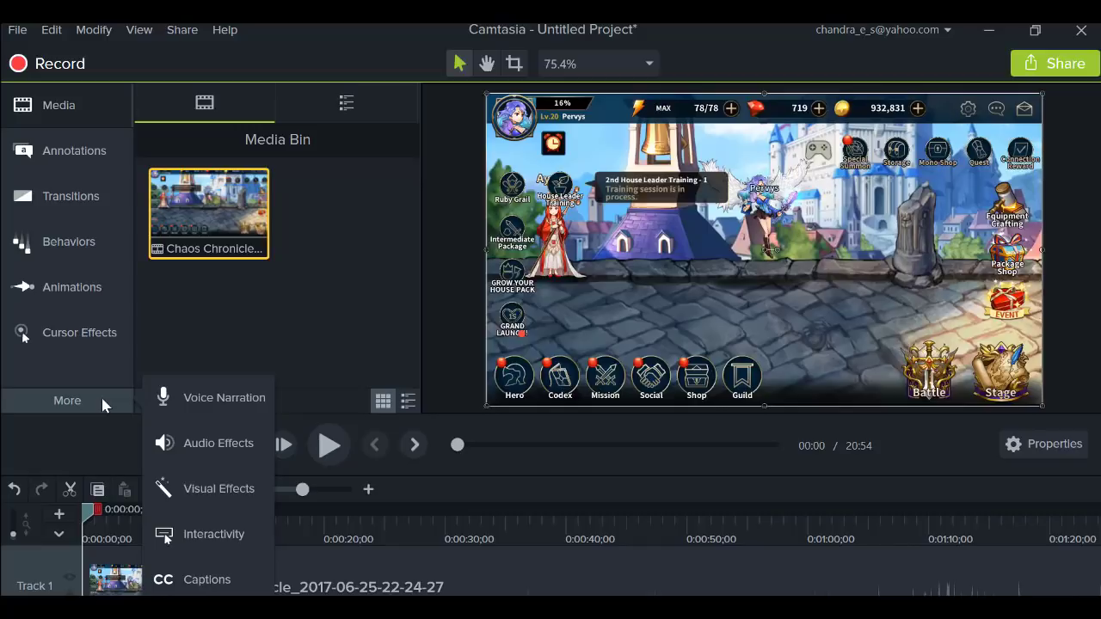
left_click(246, 319)
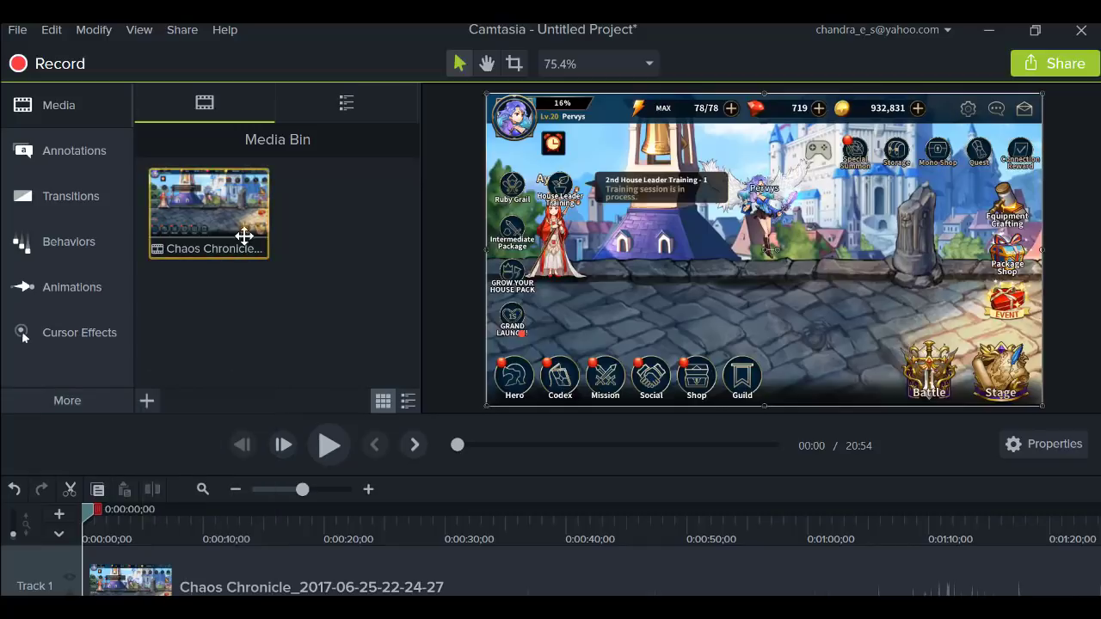
left_click(153, 404)
left_click(200, 338)
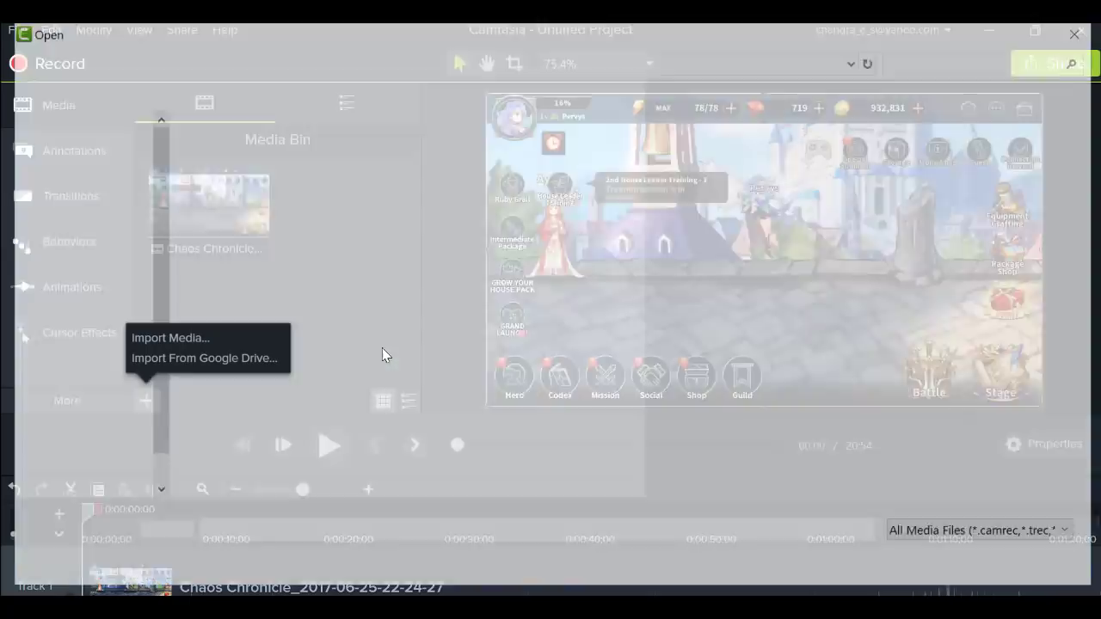
double_click(369, 174)
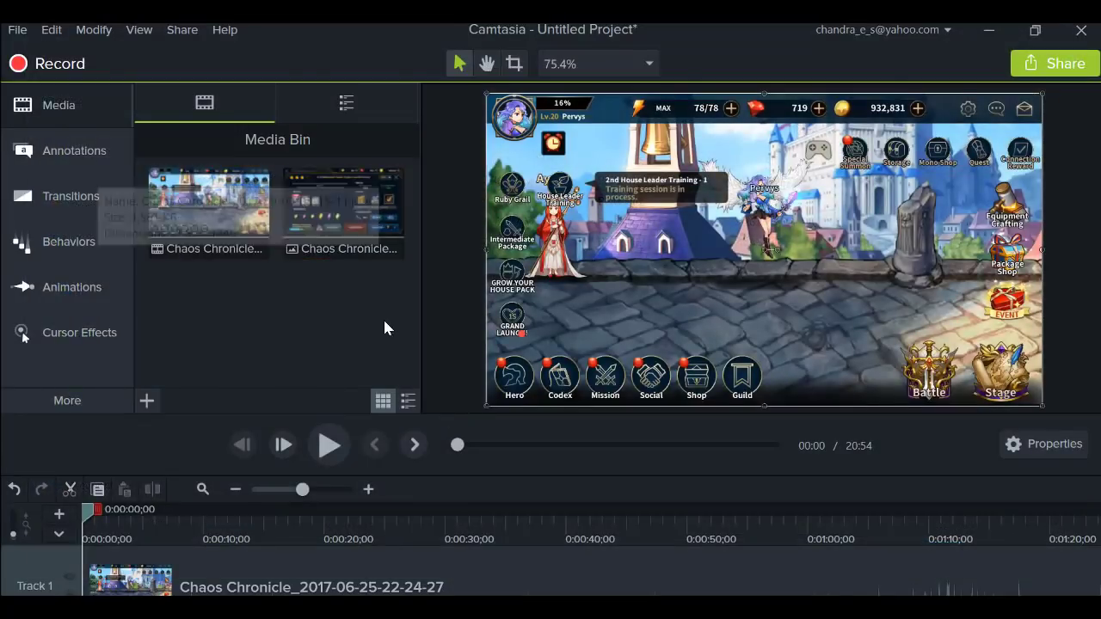
Step: Add the imported PNG image from the Media Bin to the timeline at the playhead
right_click(369, 222)
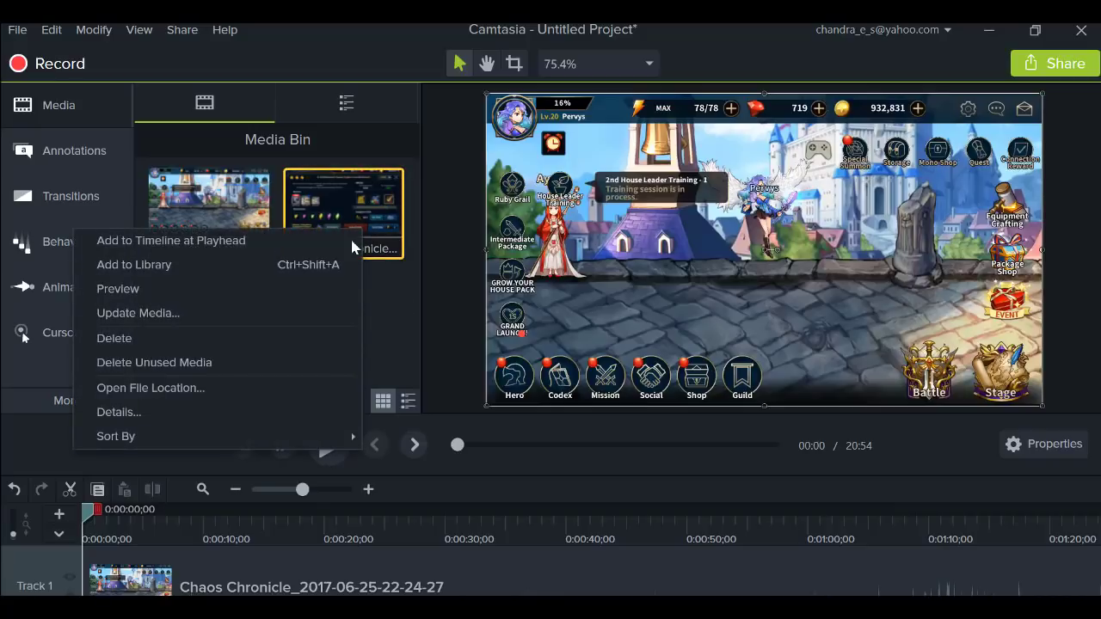
left_click(337, 241)
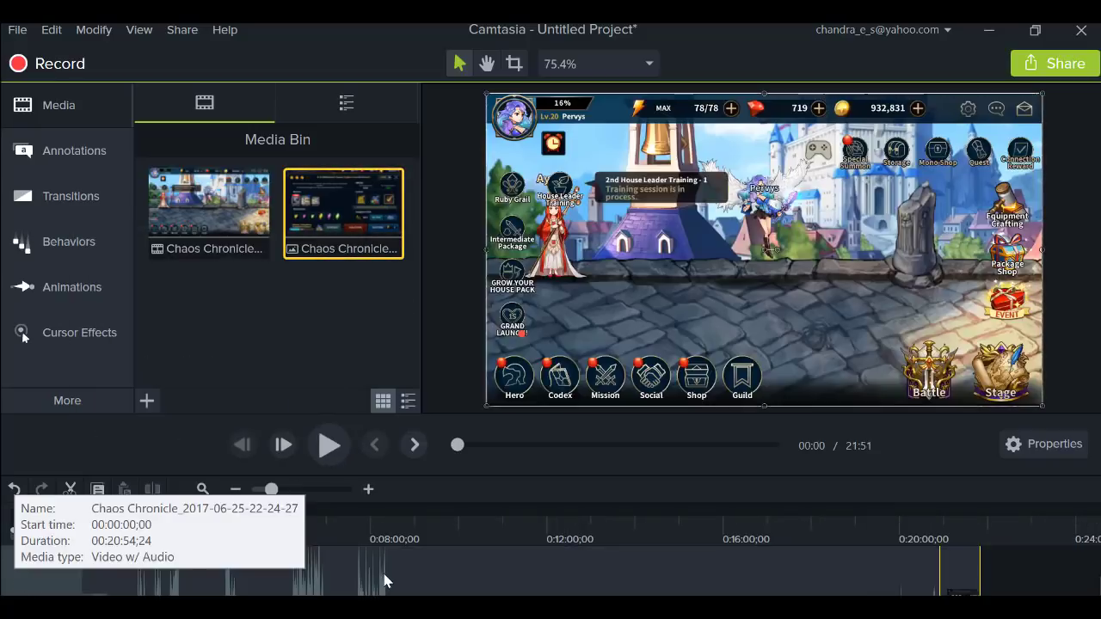
left_click(973, 571)
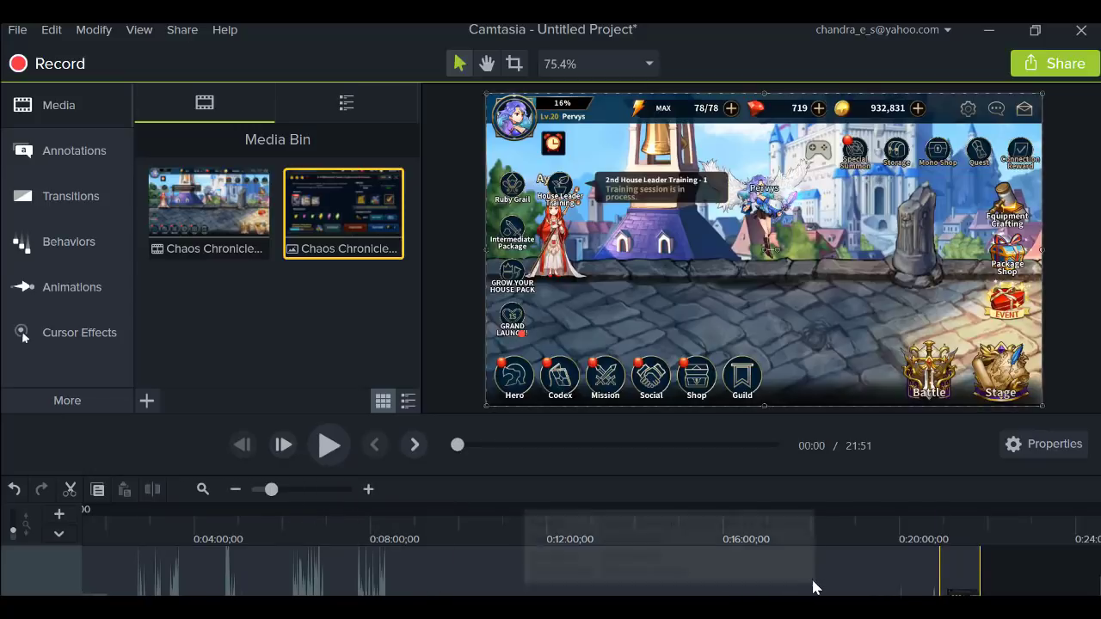
Step: Preview the timeline from the start, then at 19:34 and at 20:49 near the end of the video clip
left_click(328, 445)
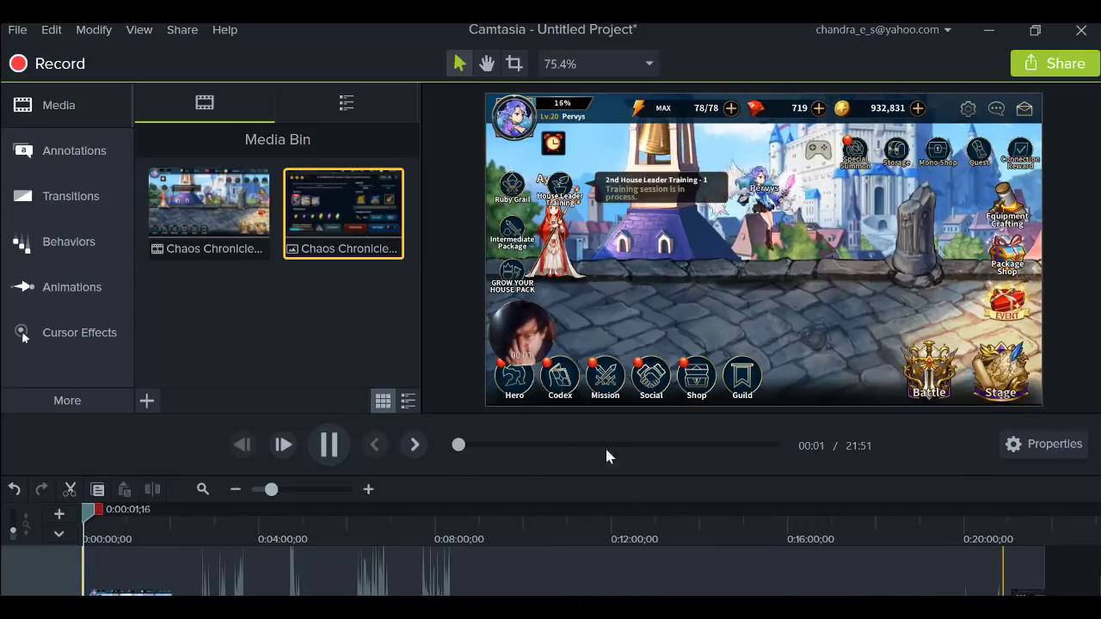
left_click(667, 444)
left_click(739, 444)
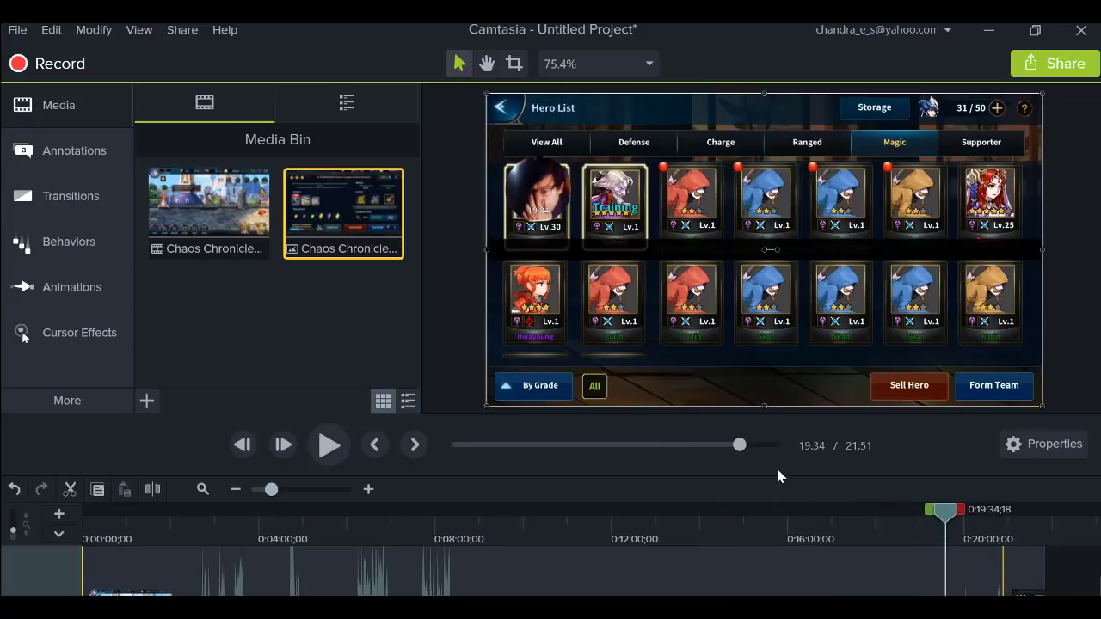
left_click(758, 448)
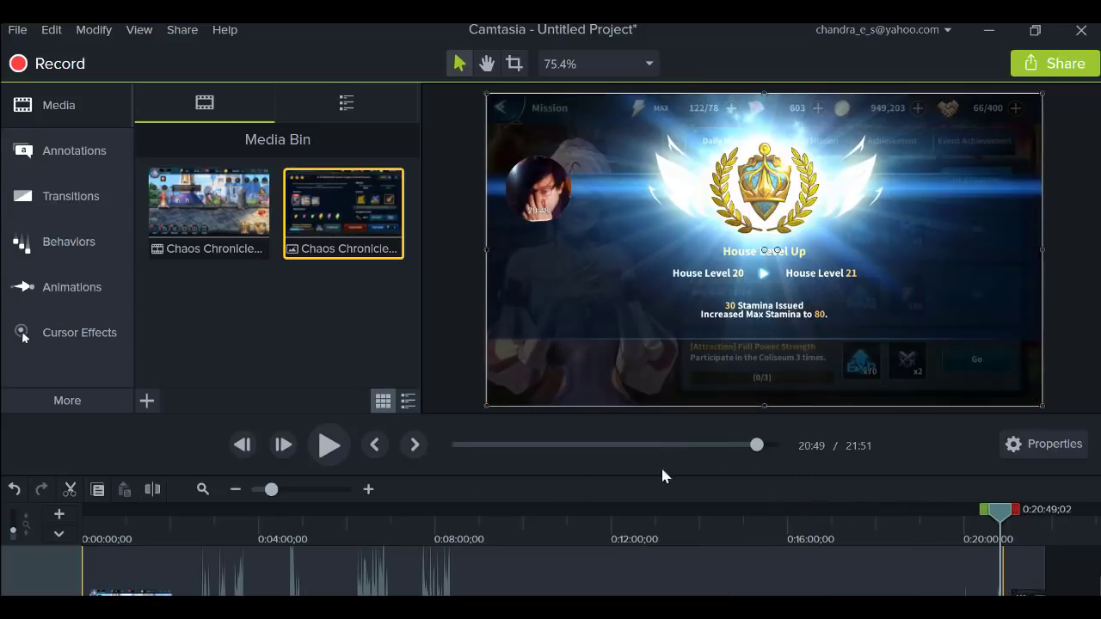
Step: Play the timeline on to 21:00 and place a white rectangular callout with the default ABC text over the image
left_click(332, 451)
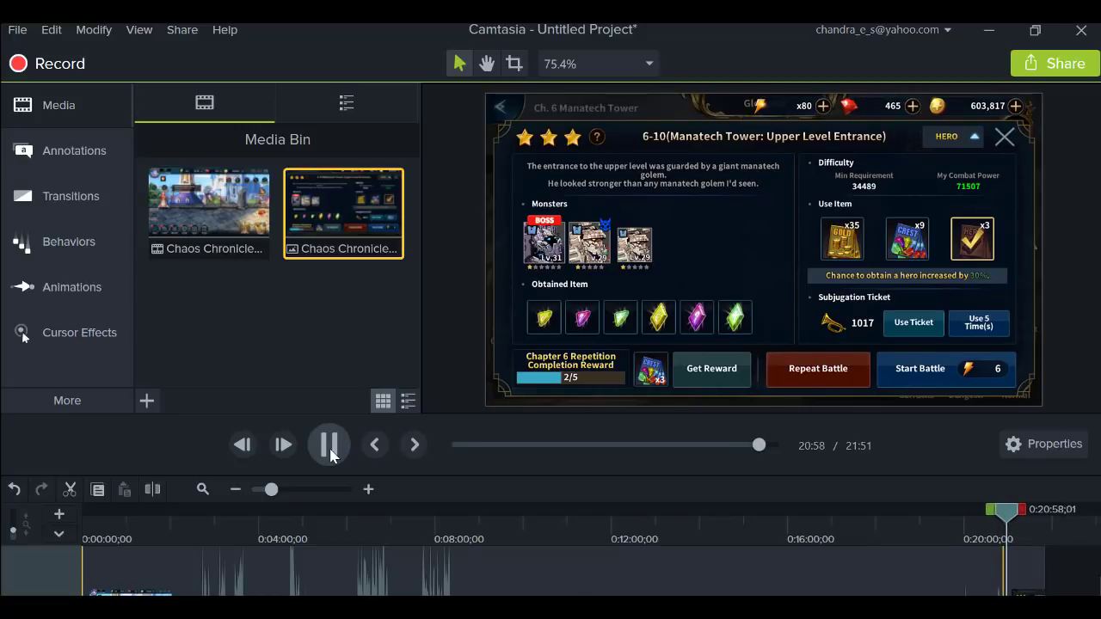
left_click(328, 445)
left_click(216, 222)
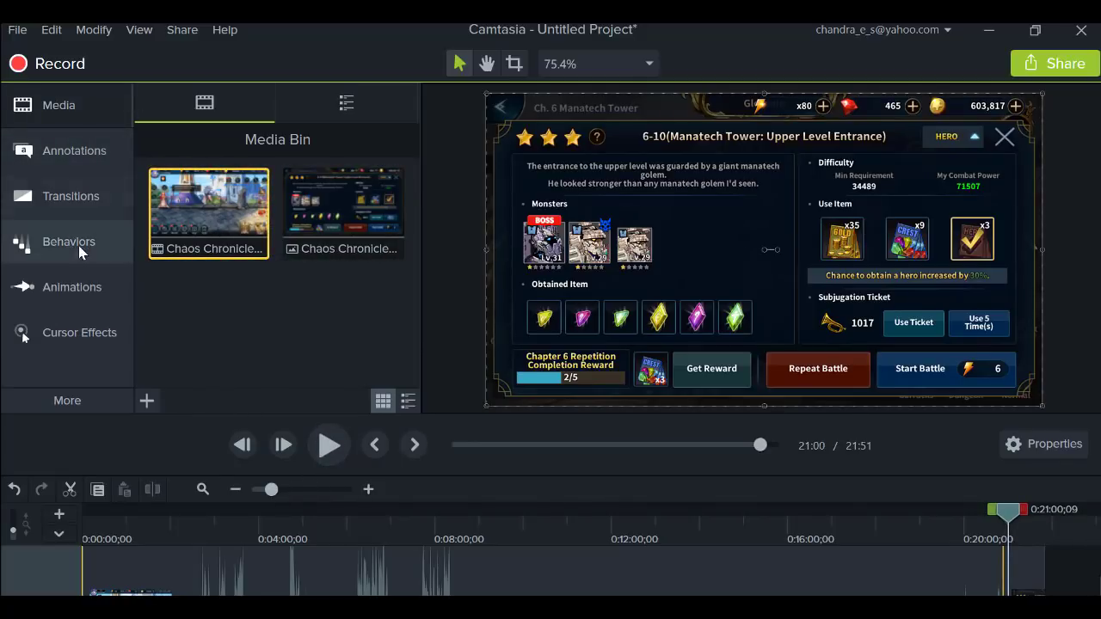
left_click(77, 167)
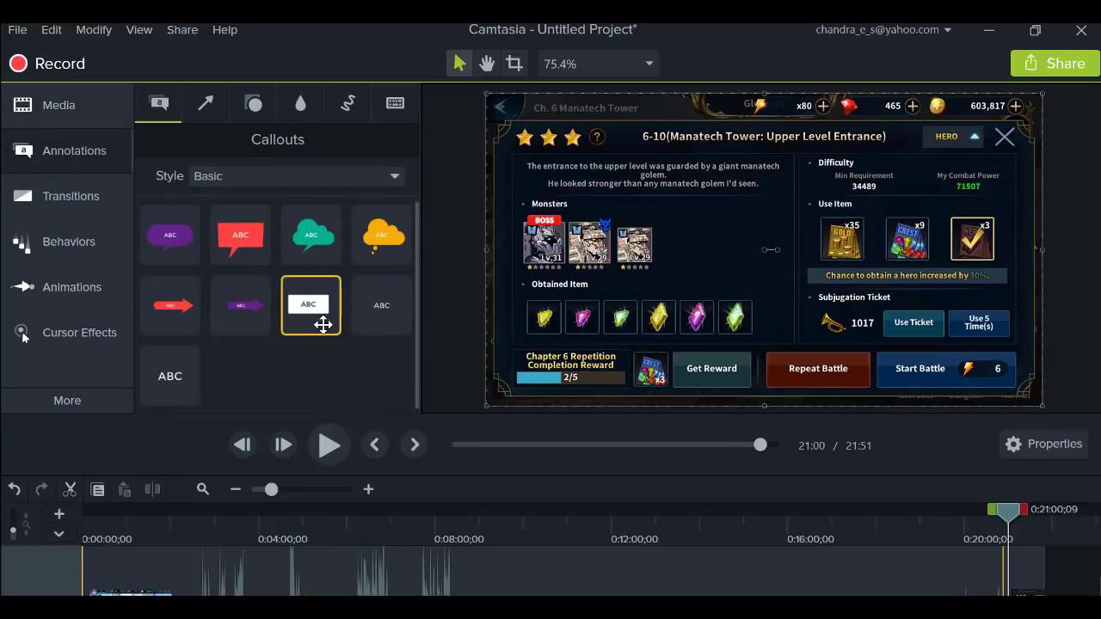
left_click_drag(319, 319, 569, 335)
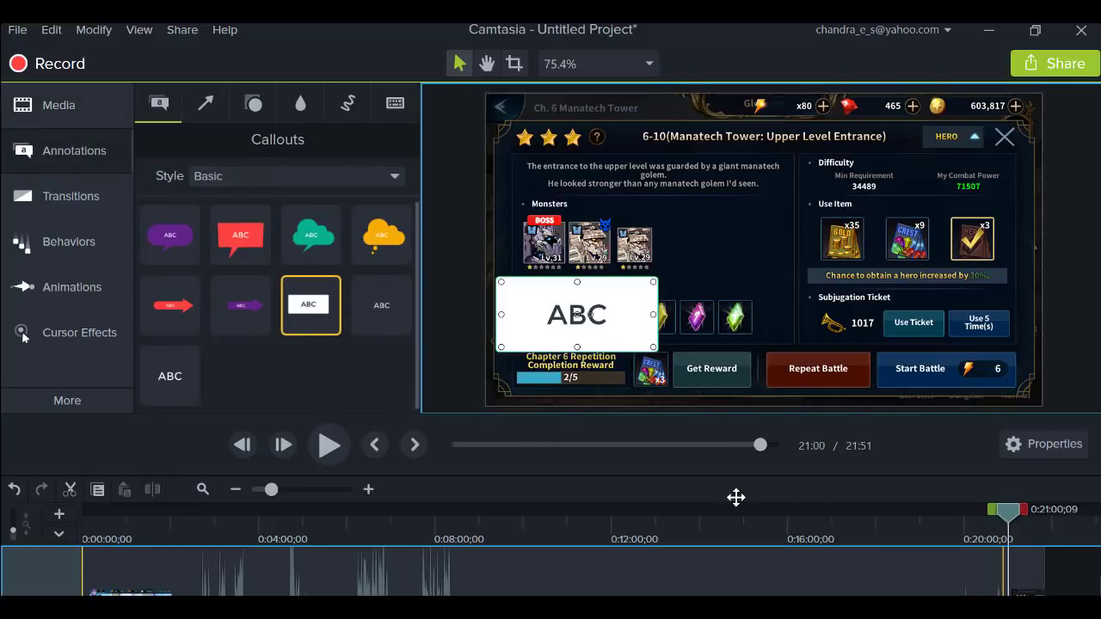
Step: Return the playhead to the start and add a purple speech bubble callout reading CAMTASIA in the middle of the canvas
left_click_drag(516, 445, 418, 438)
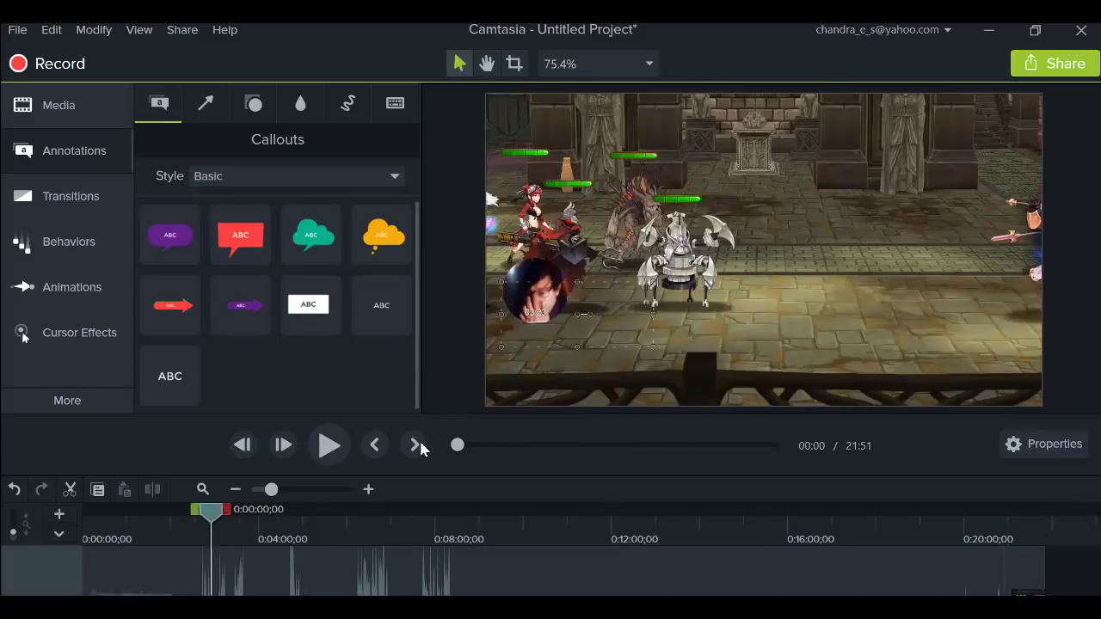
left_click_drag(160, 246, 762, 251)
double_click(774, 258)
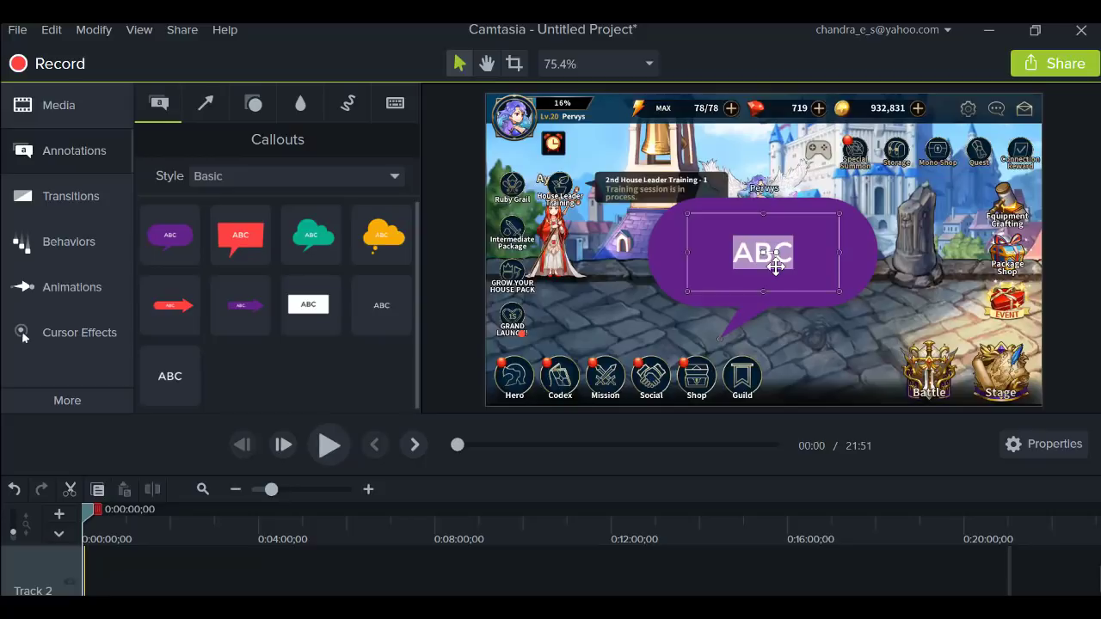
type("CA")
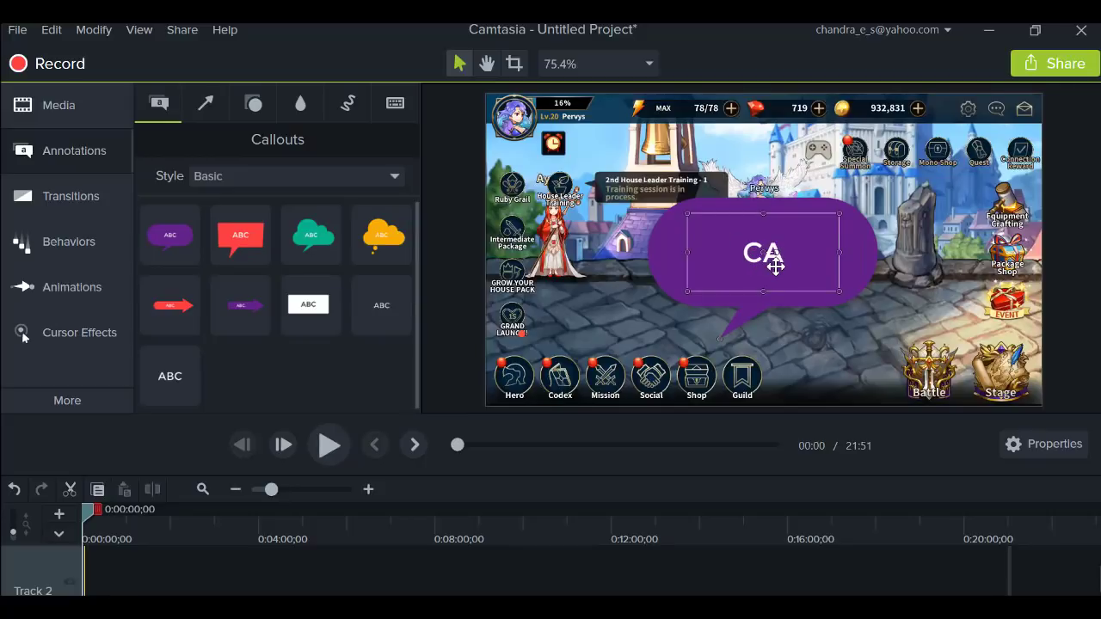
type("MTAS")
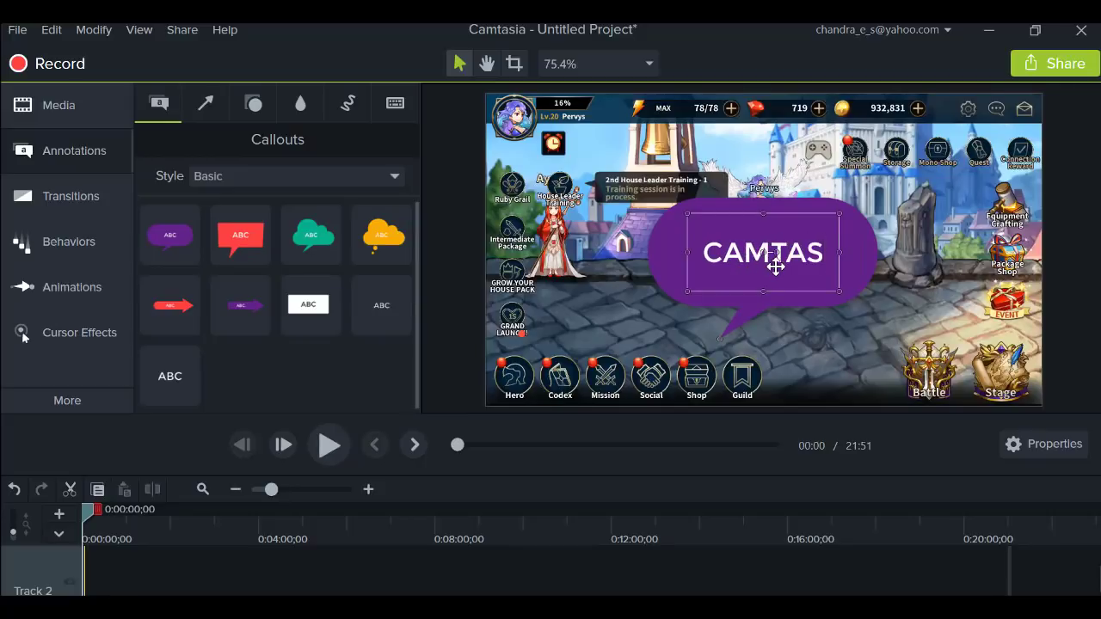
type("IA")
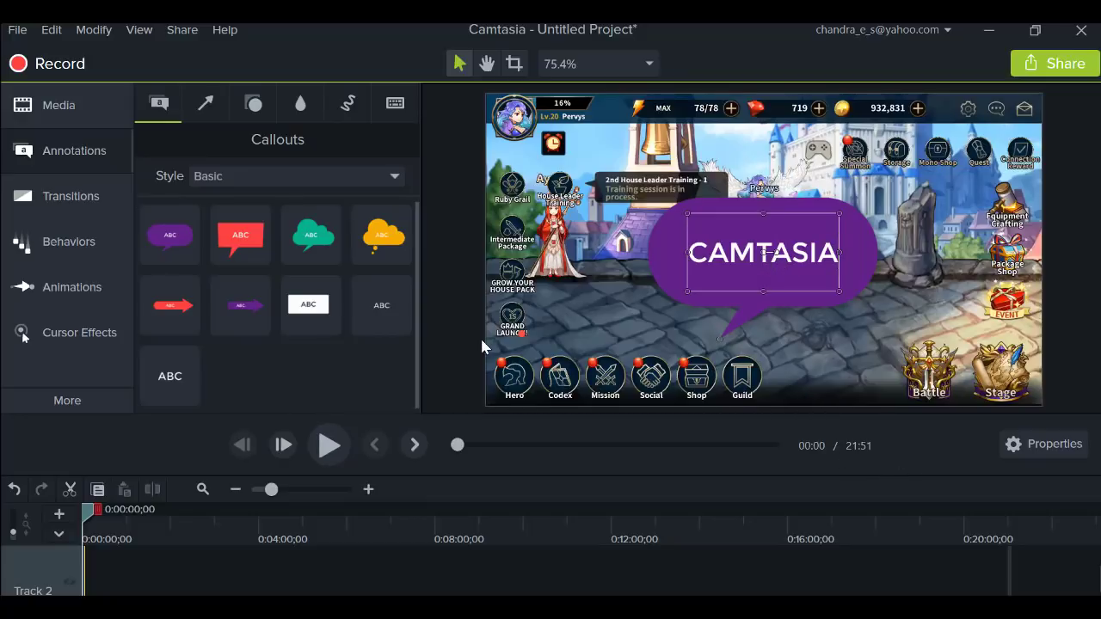
Step: Look through the arrows and lines, shapes, blur and highlight, sketch motion and keystroke callout annotations
left_click(210, 107)
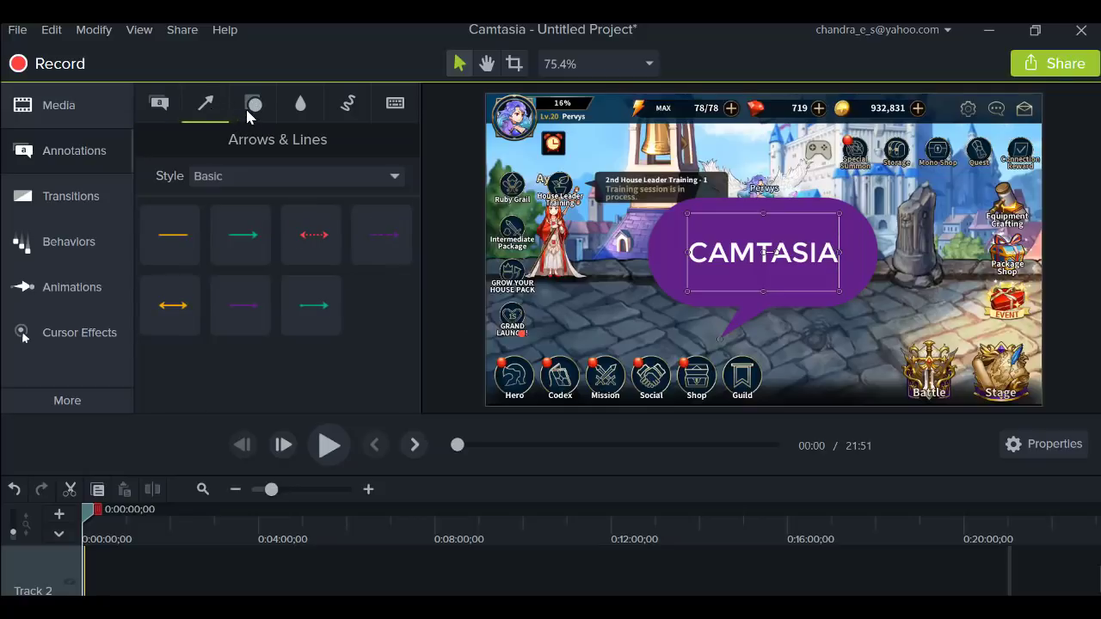
left_click(252, 106)
left_click(298, 108)
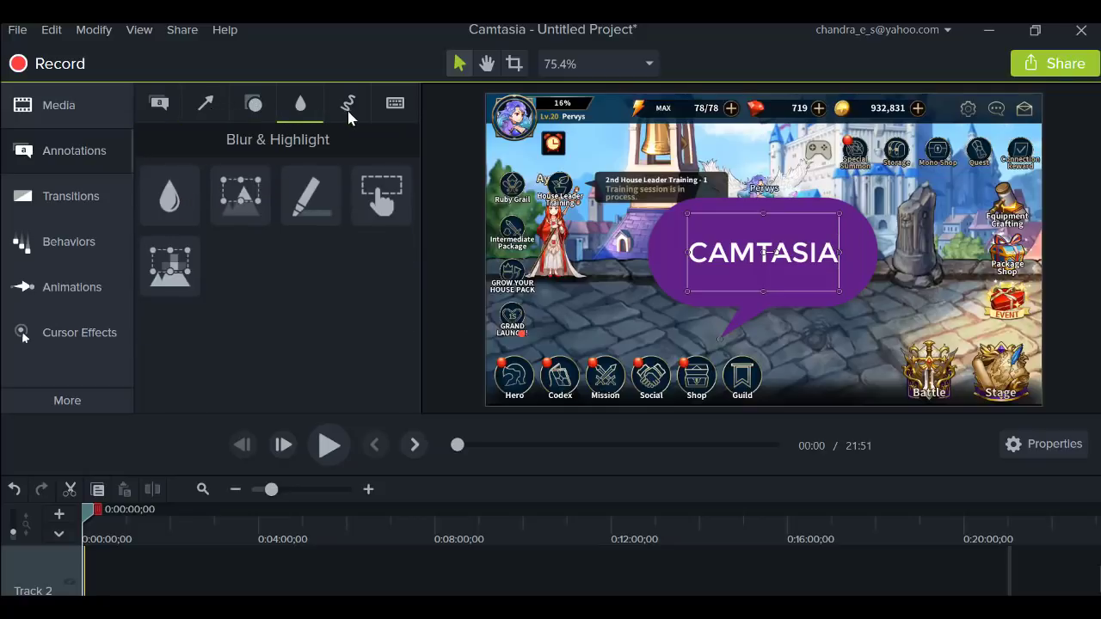
left_click(344, 114)
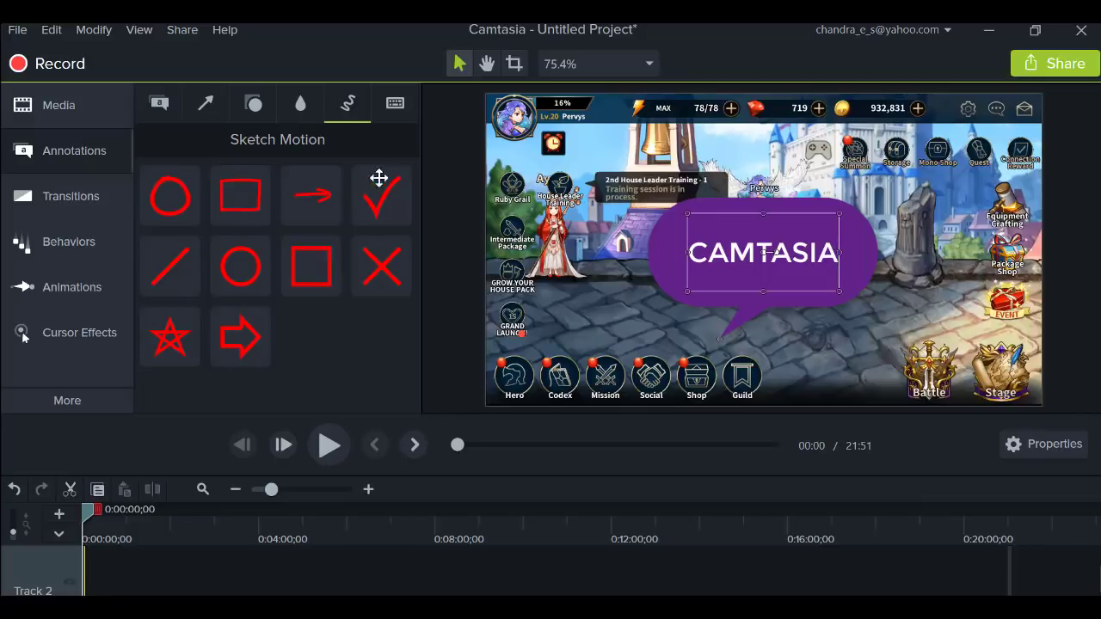
left_click(397, 110)
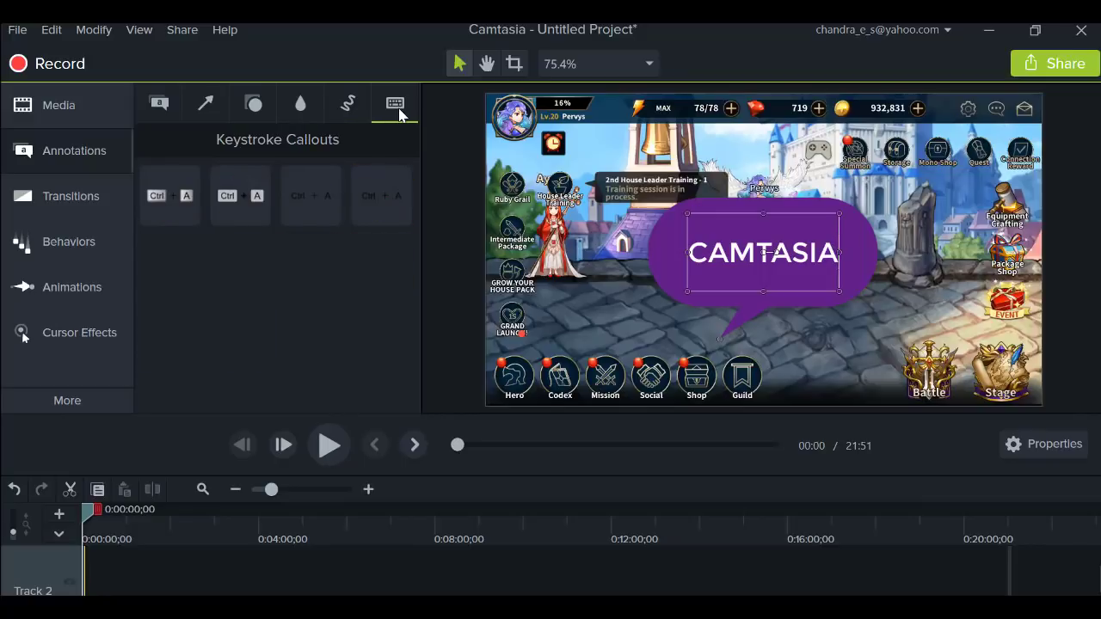
Step: Apply the Stylized transition below Pixelate to the Chaos Chronicle video clip and preview it from the start
left_click(93, 201)
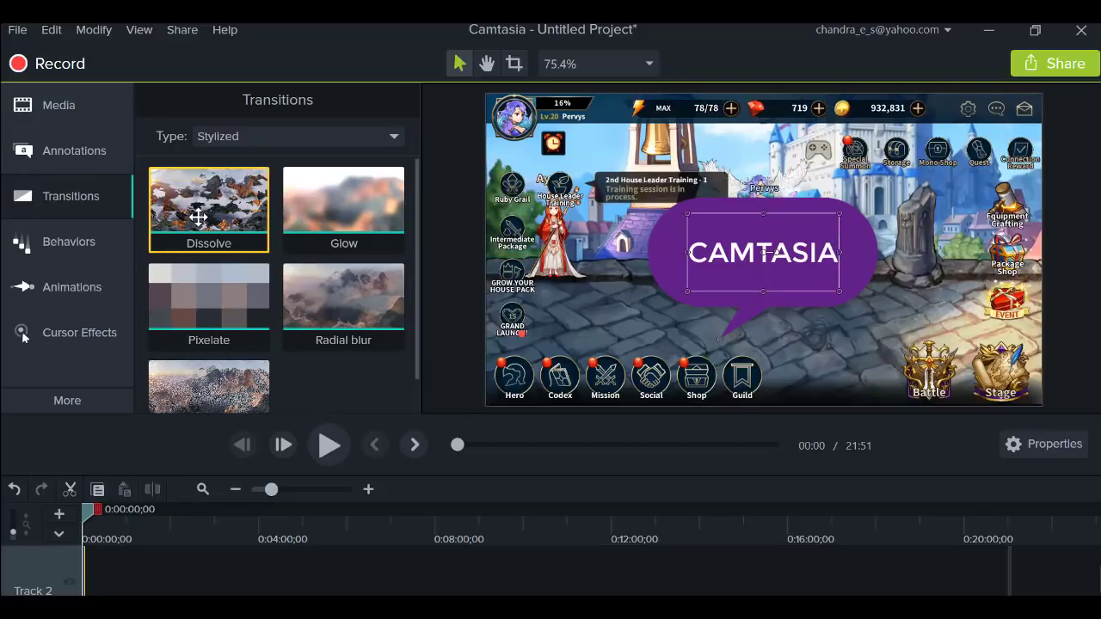
left_click(573, 307)
left_click_drag(352, 295, 629, 289)
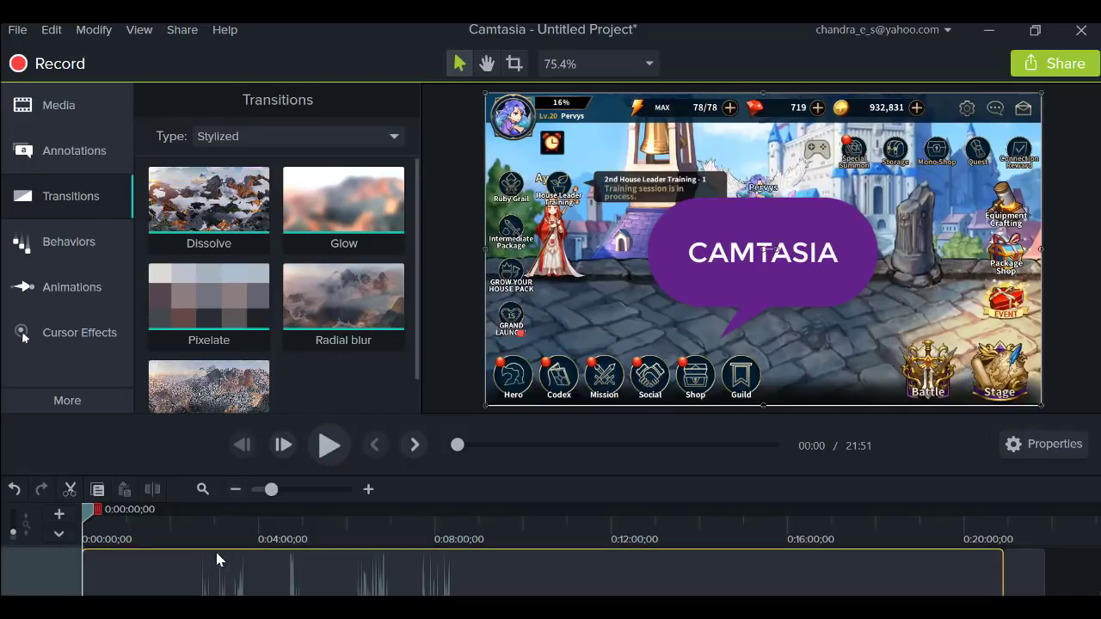
right_click(209, 389)
left_click(246, 405)
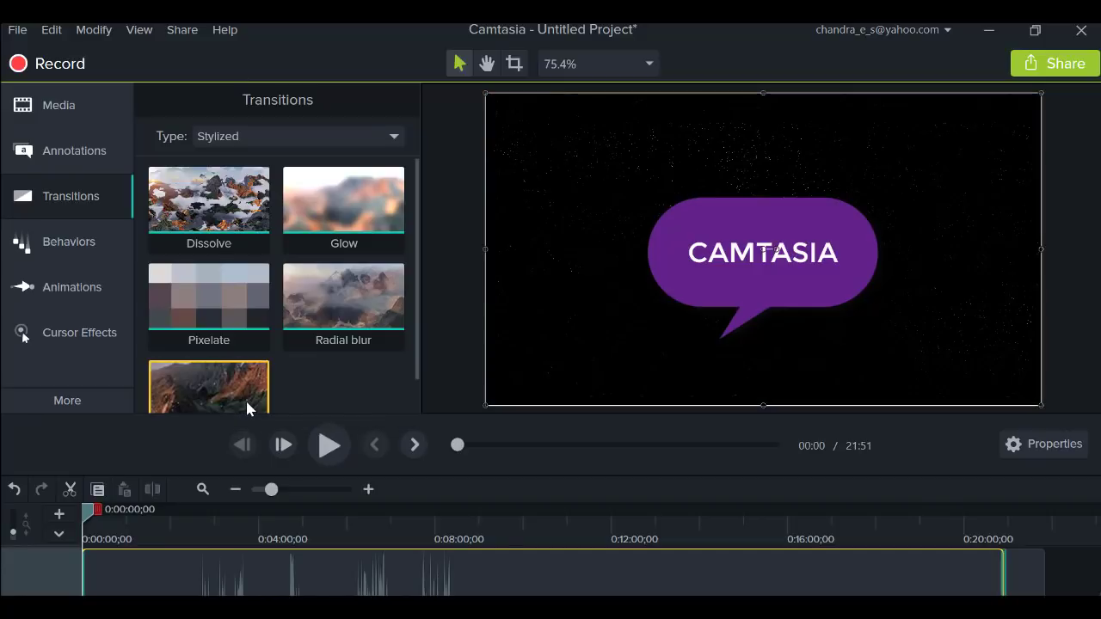
left_click(329, 444)
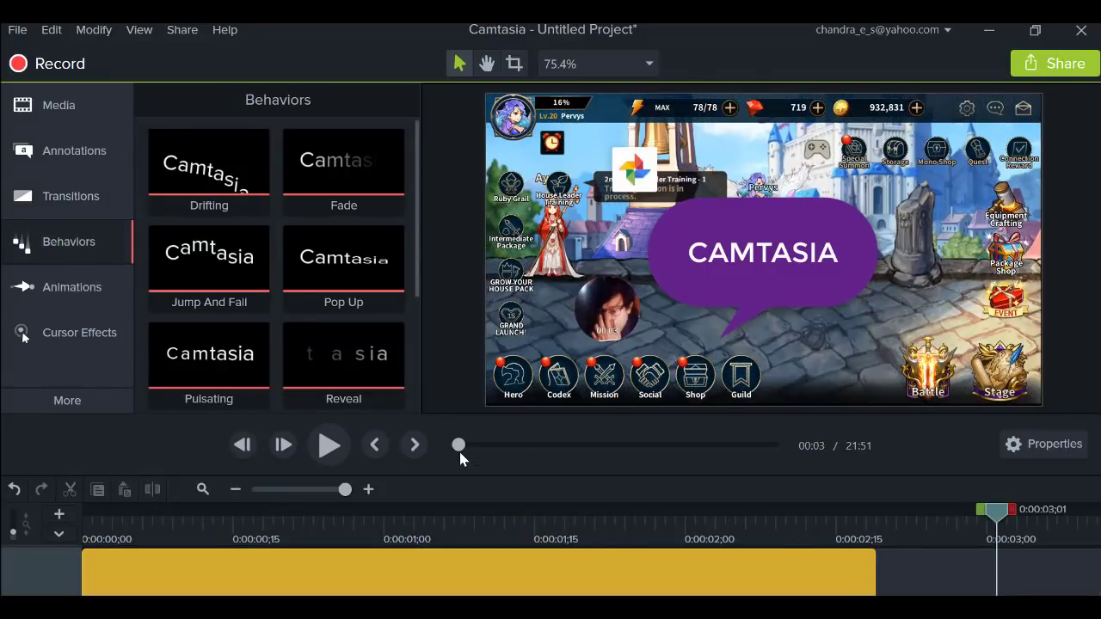
Step: Move the playhead to 20:56, where the video meets the image, and add the Shifting behavior to the image clip
left_click_drag(344, 489, 256, 497)
left_click(962, 564)
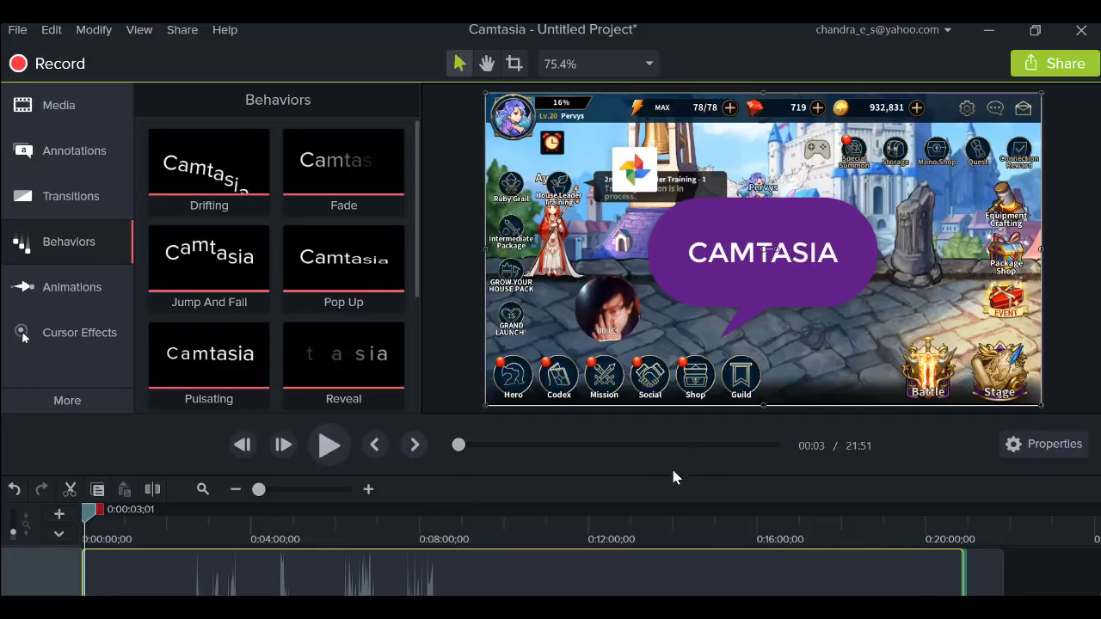
left_click(752, 514)
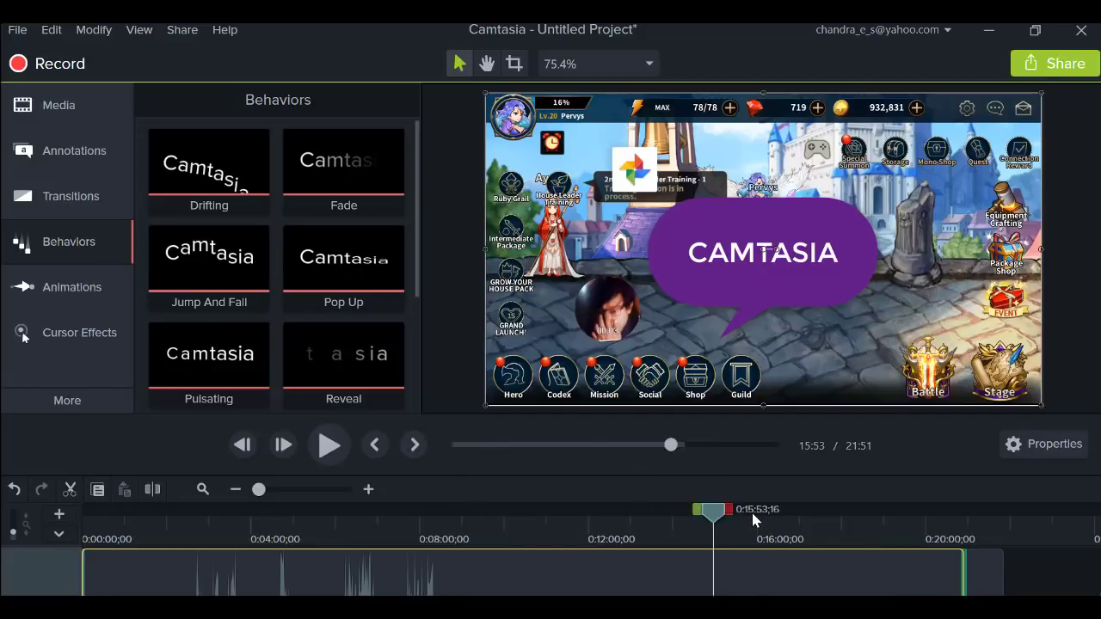
left_click_drag(685, 446, 755, 449)
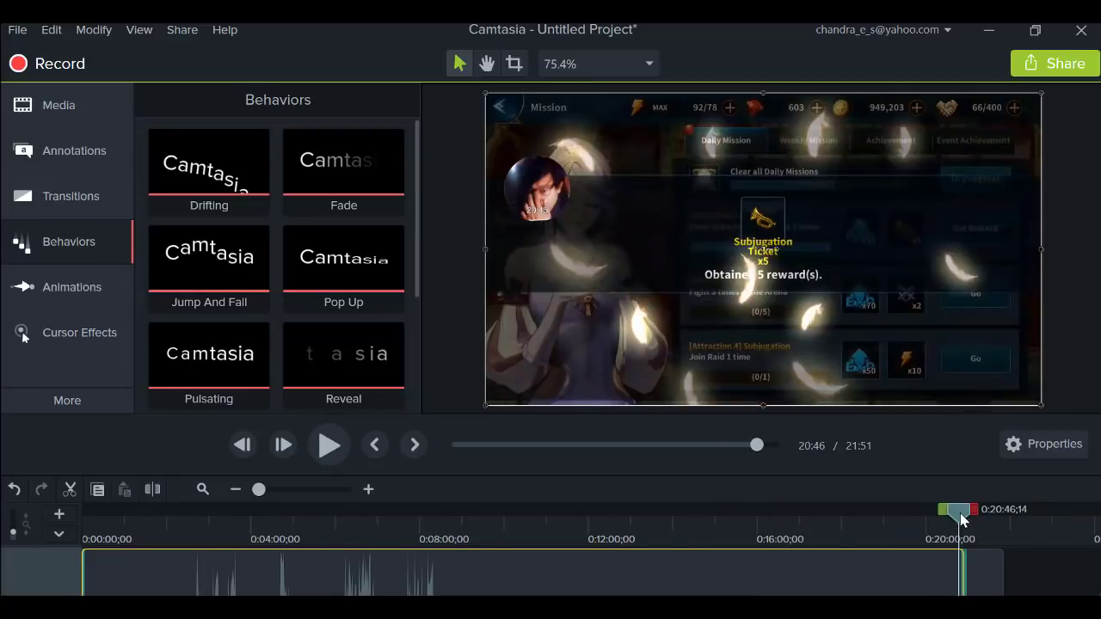
left_click_drag(960, 519, 967, 520)
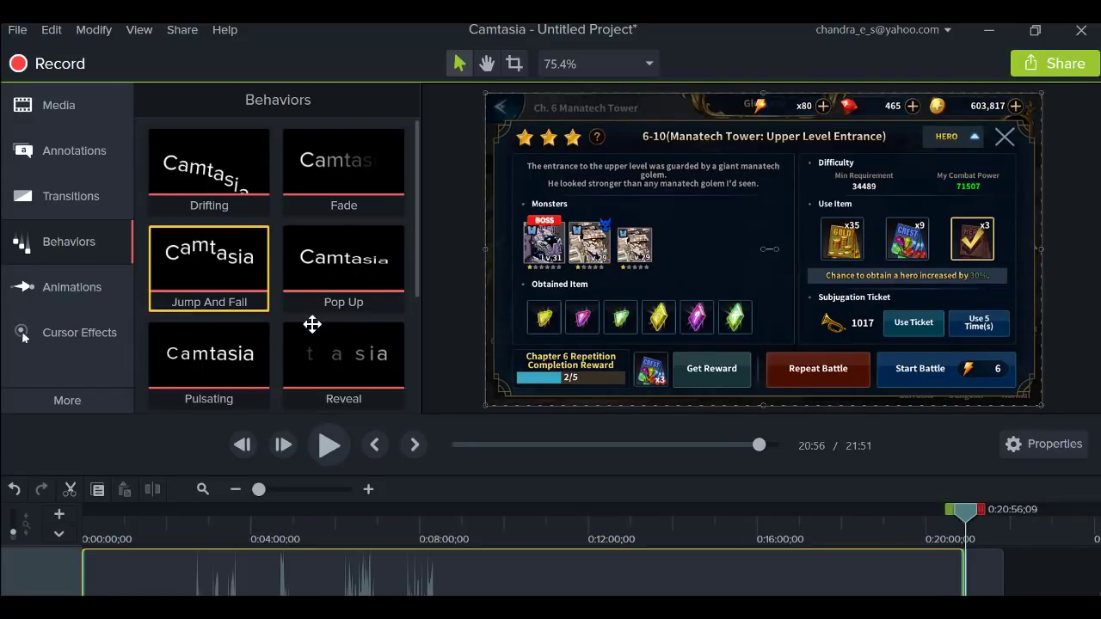
scroll(309, 324, "down", 2)
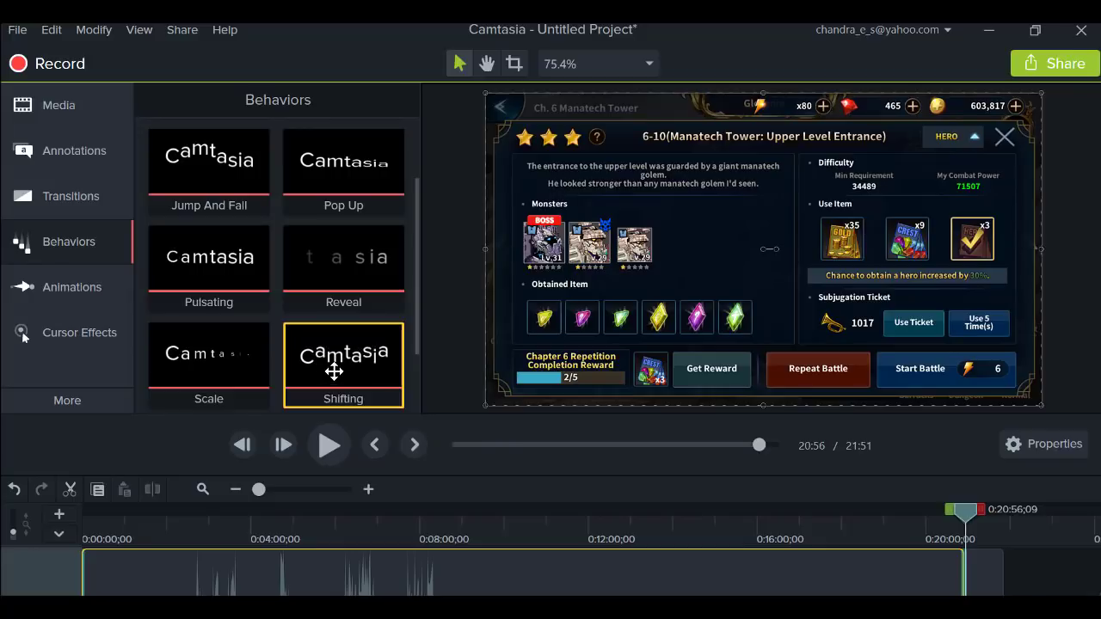
right_click(335, 367)
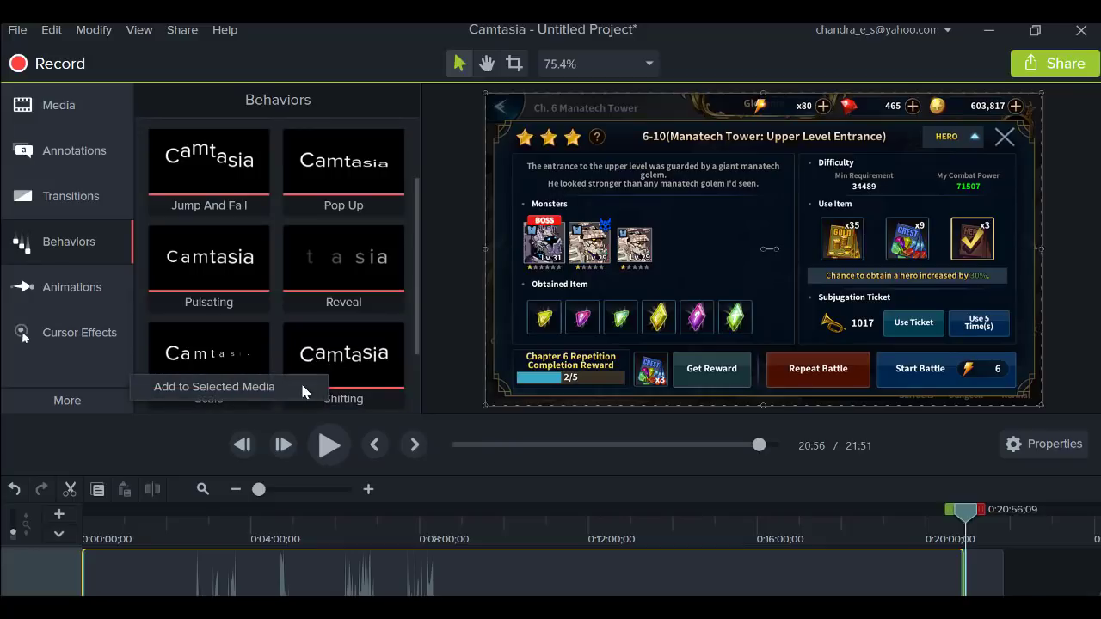
left_click(302, 386)
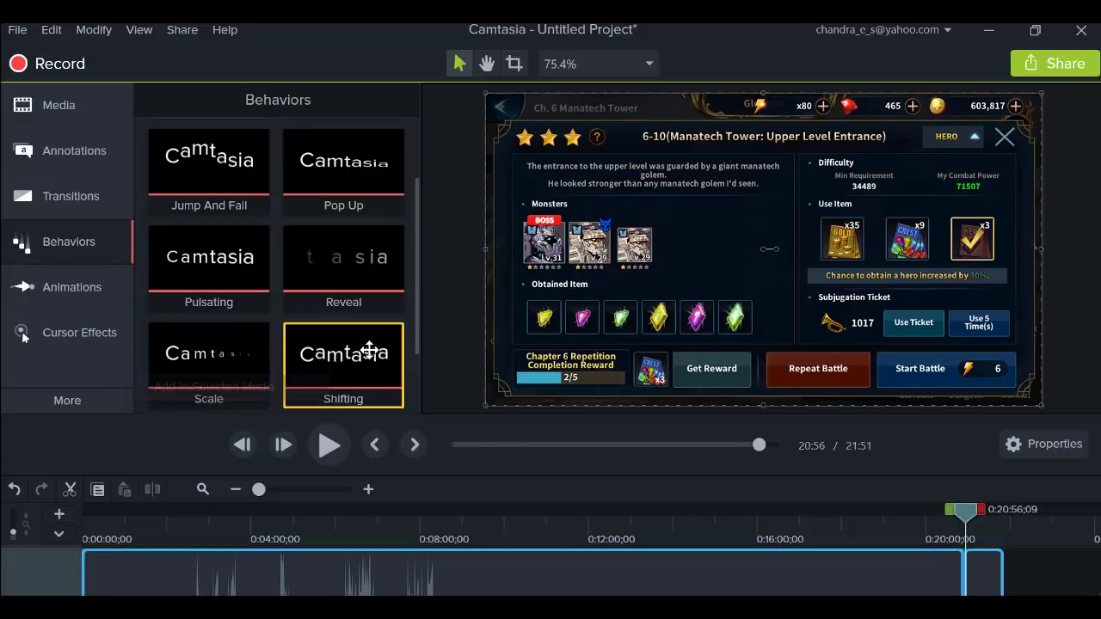
left_click_drag(359, 361, 982, 581)
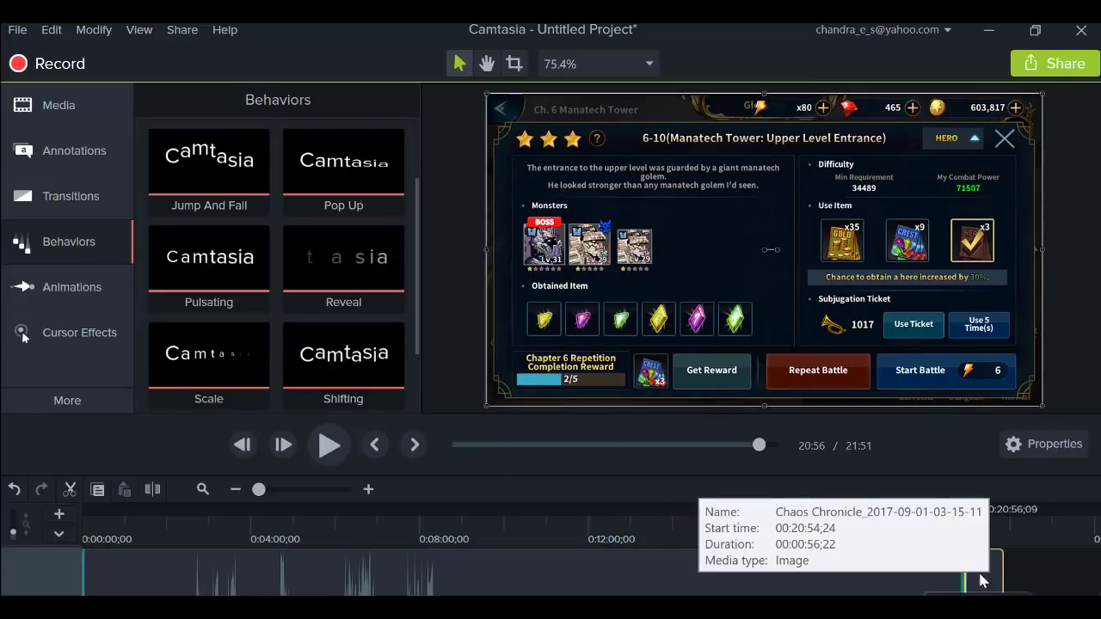
Step: Preview the timeline from 20:44 and examine the image clip's behavior and visual properties
left_click_drag(960, 515, 953, 509)
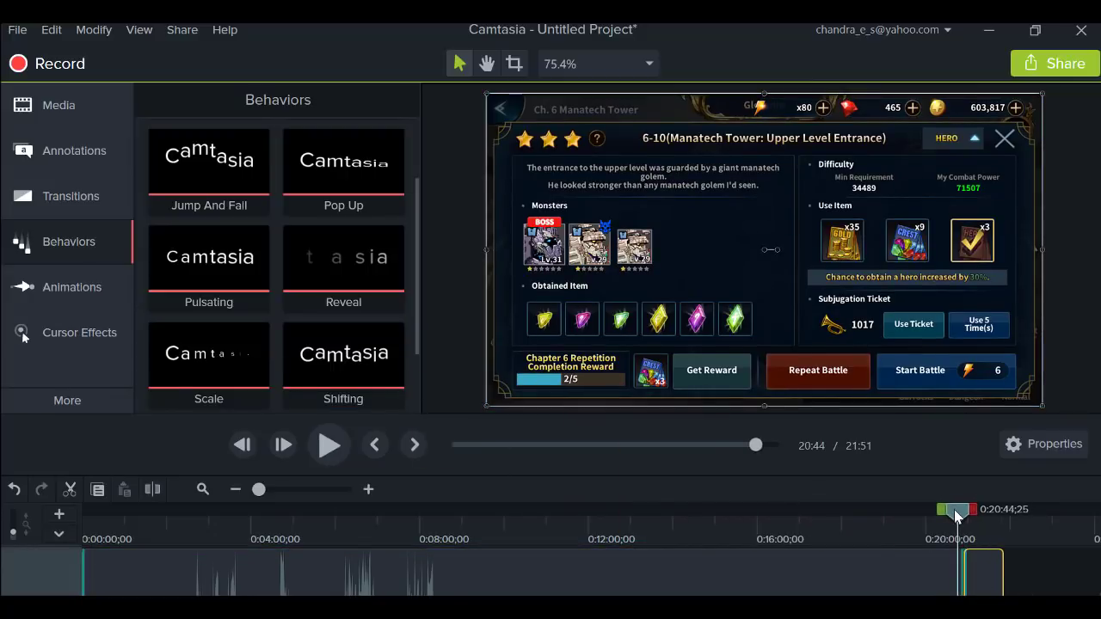
left_click(331, 445)
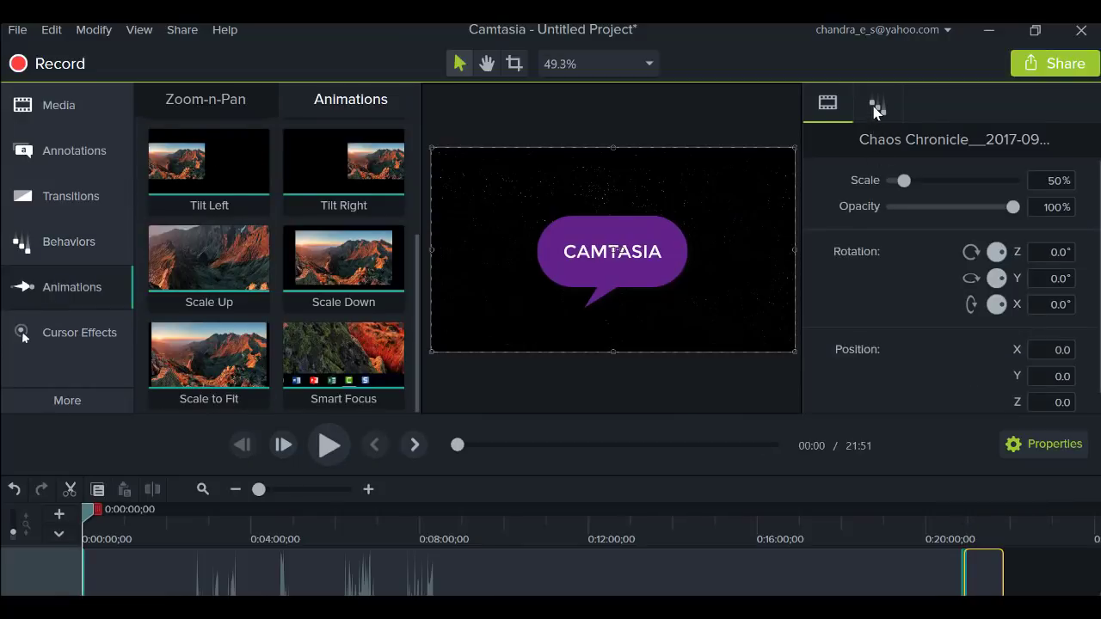
left_click(875, 108)
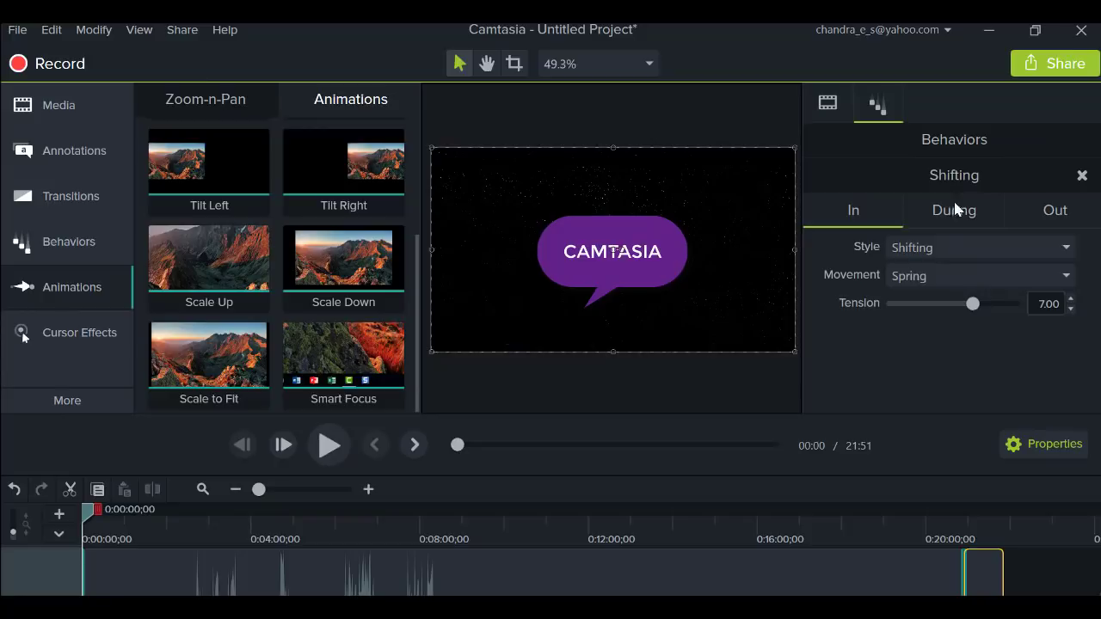
left_click(827, 105)
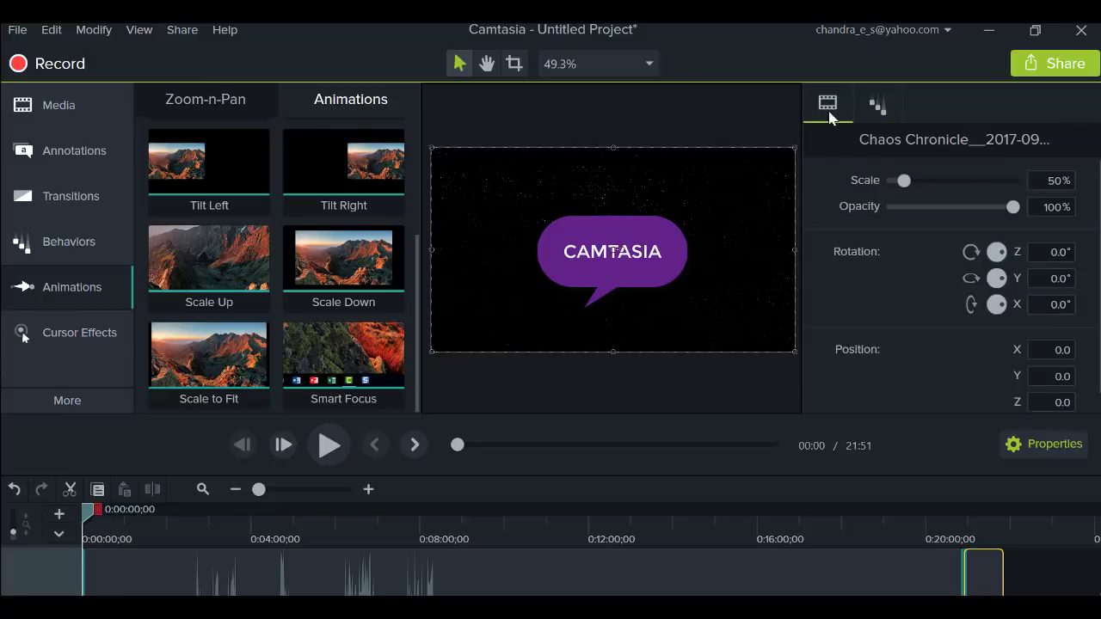
scroll(908, 268, "down", 1)
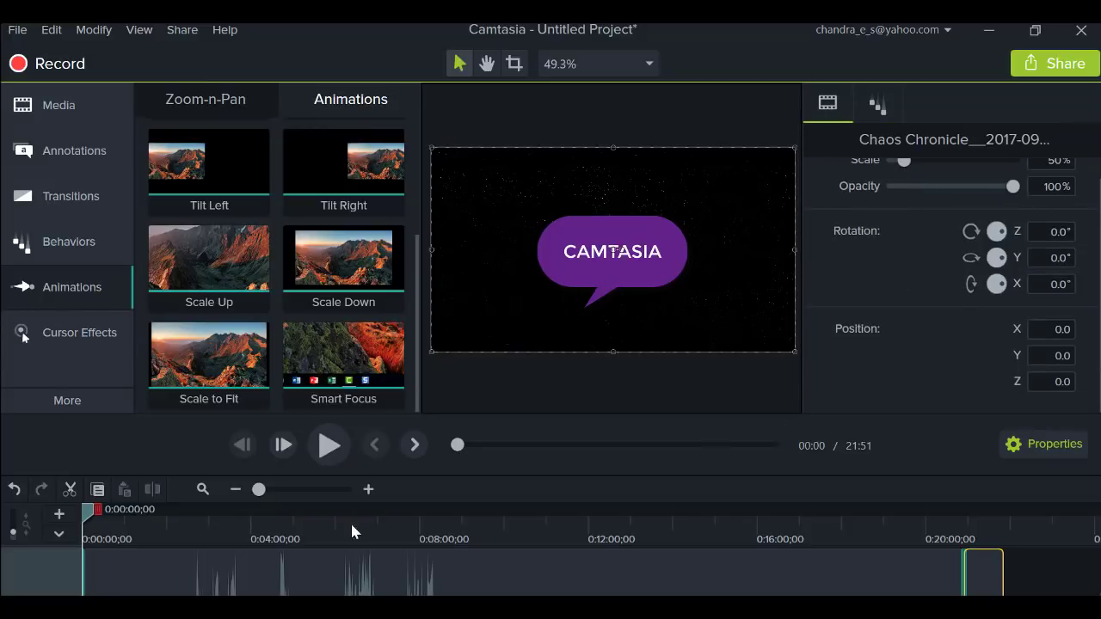
Step: Add the Scale Up animation to the Chaos Chronicle video near 2:48 and play the timeline from there
left_click_drag(213, 277, 206, 568)
left_click(201, 573)
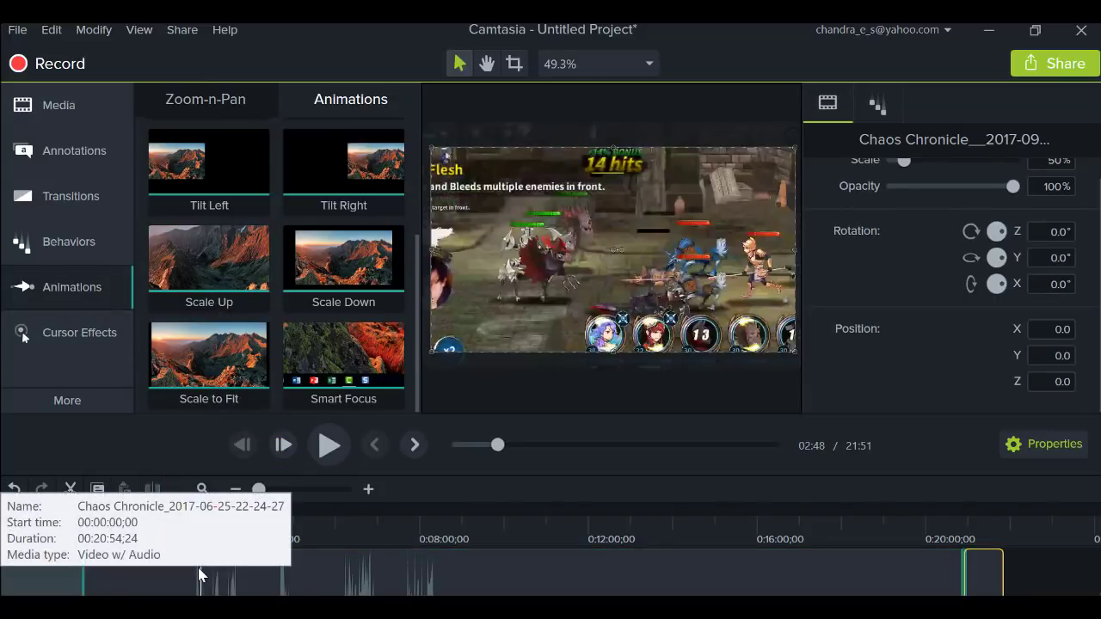
left_click(329, 445)
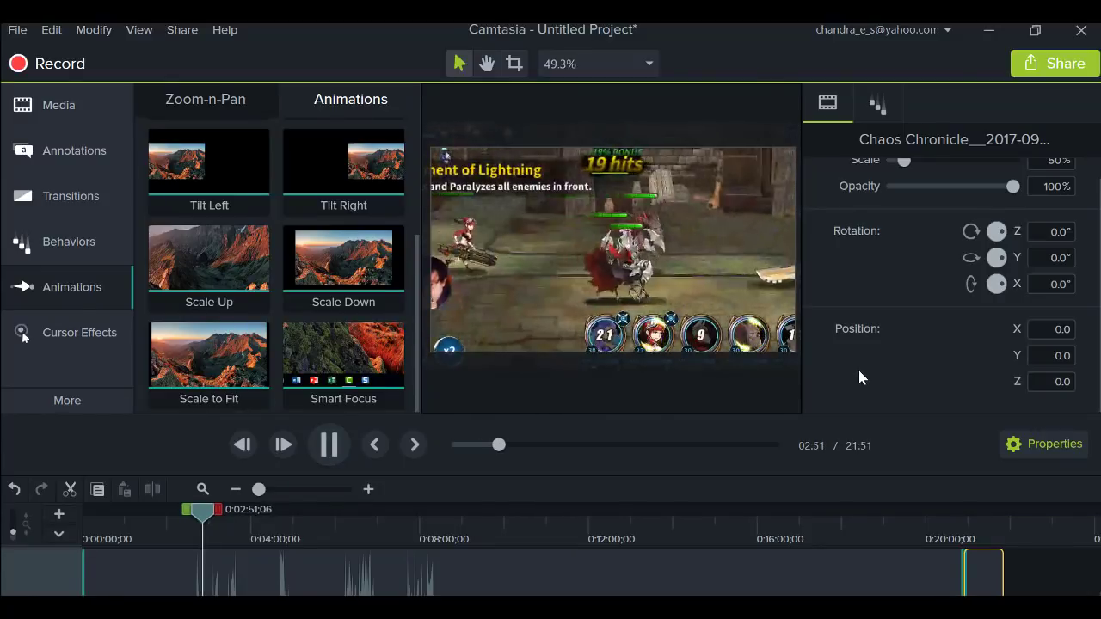
Step: Review the image clip's visual and behavior properties during playback, stop the preview and open the cursor effects
scroll(862, 361, "up", 1)
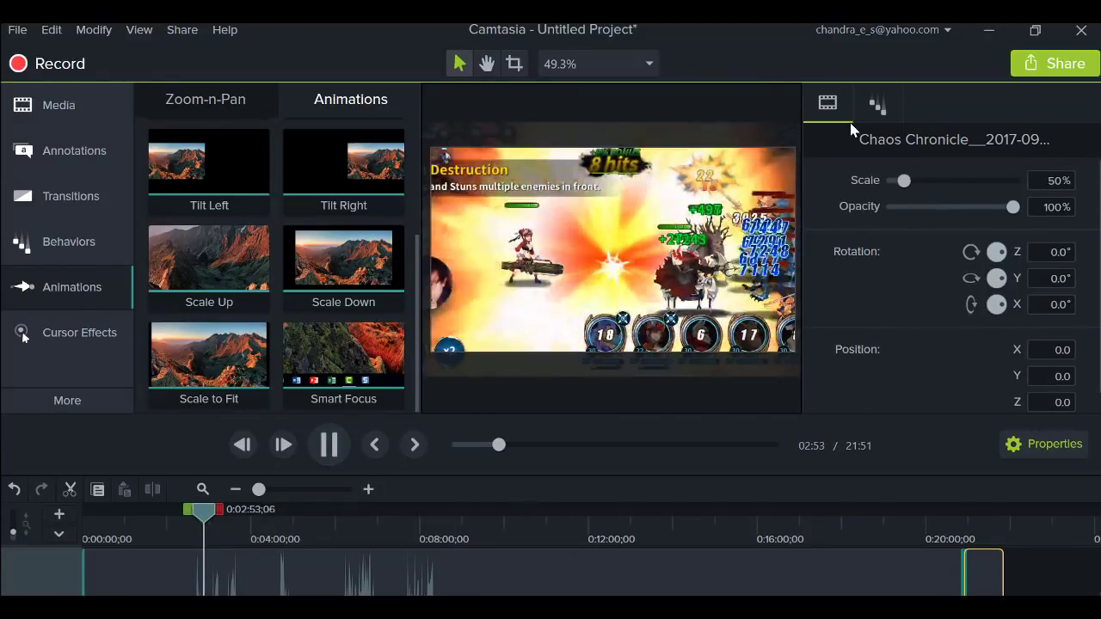
left_click(877, 104)
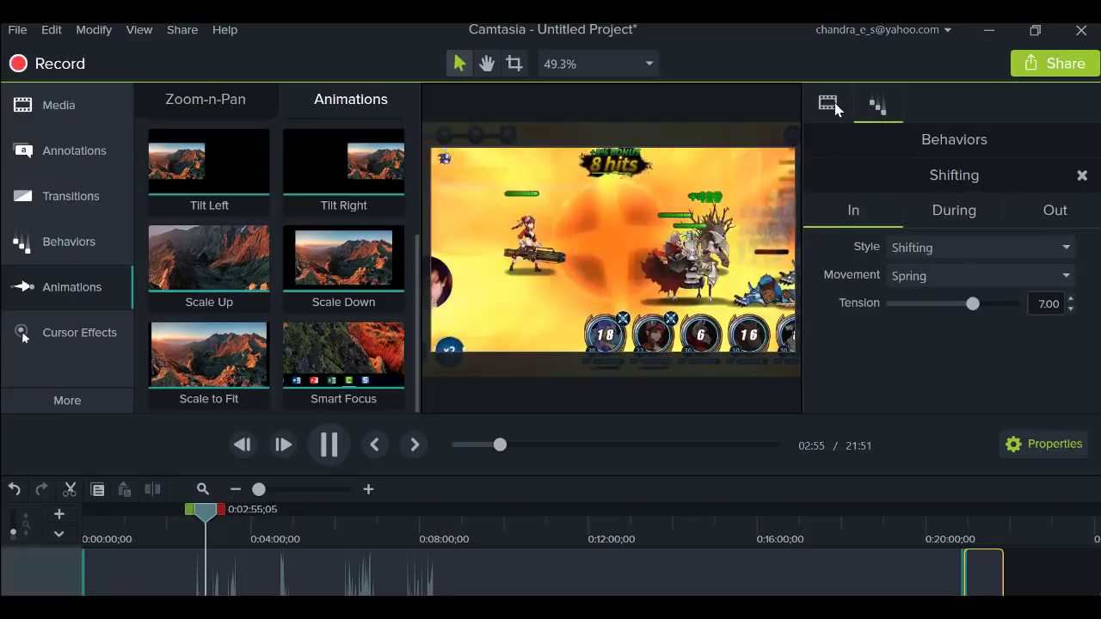
left_click(827, 103)
left_click(328, 445)
left_click(94, 345)
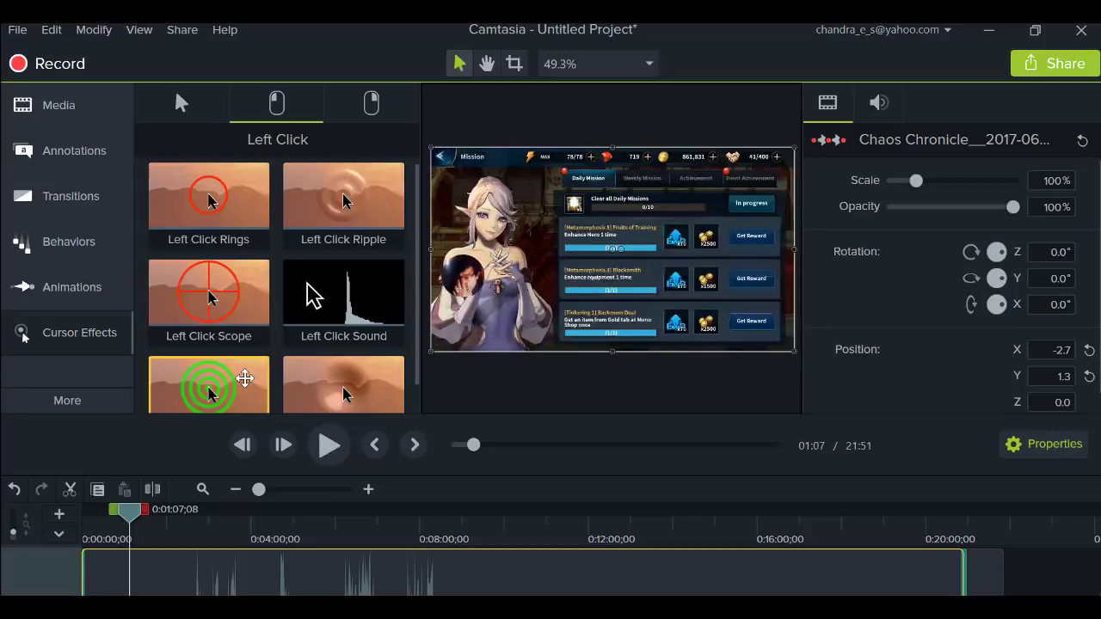
Step: Set up voice narration with the USB PnP Sound Device microphone and turn off muting the timeline during recording
left_click(92, 331)
left_click(89, 332)
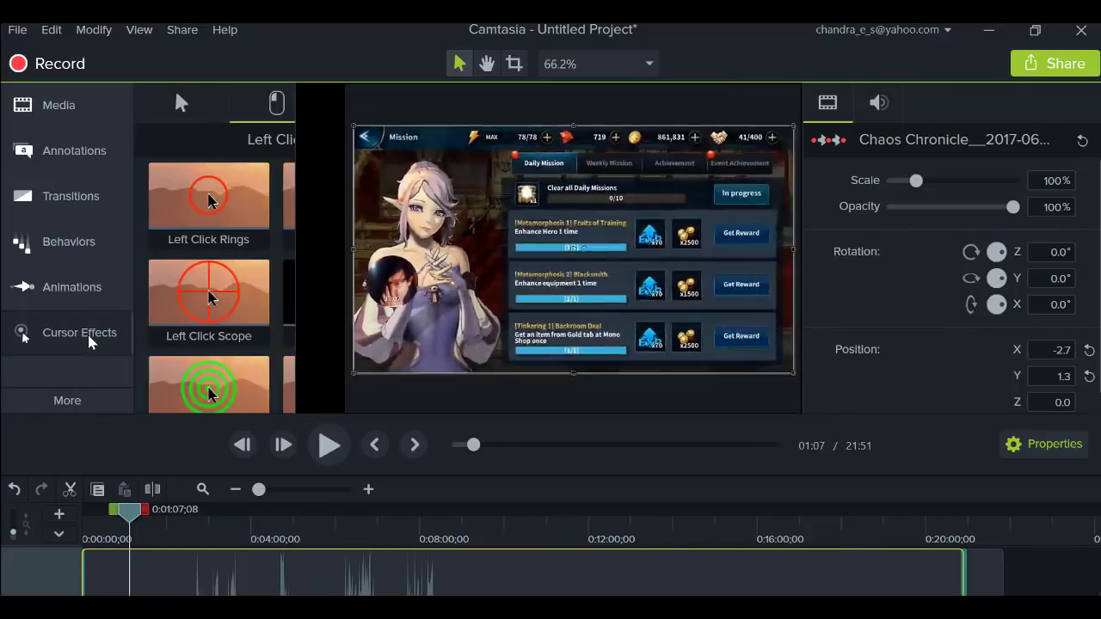
left_click(110, 405)
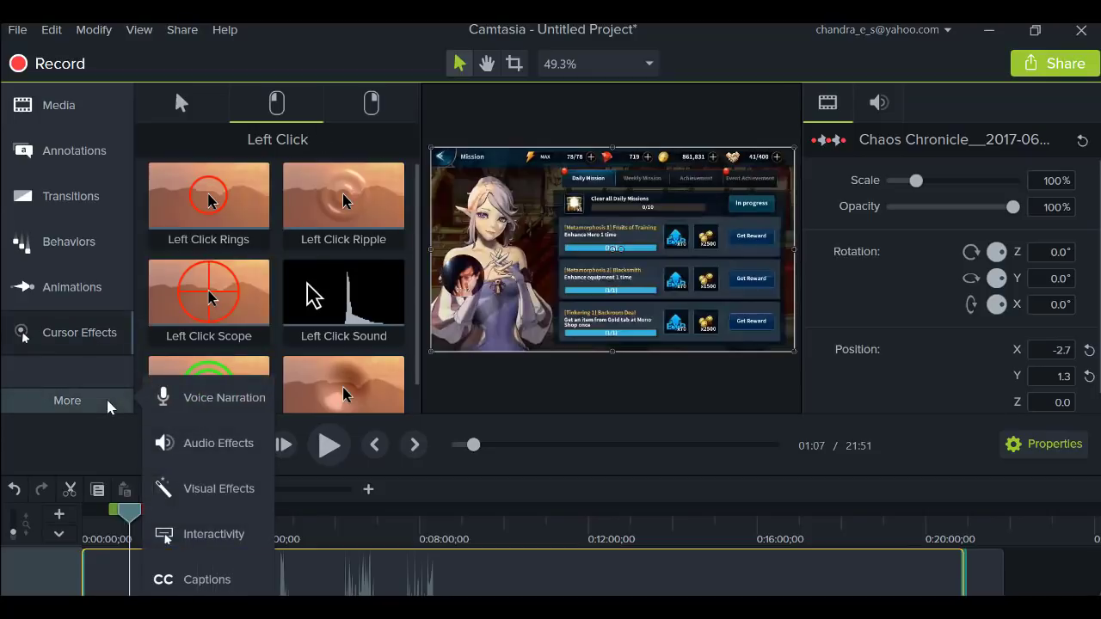
left_click(174, 400)
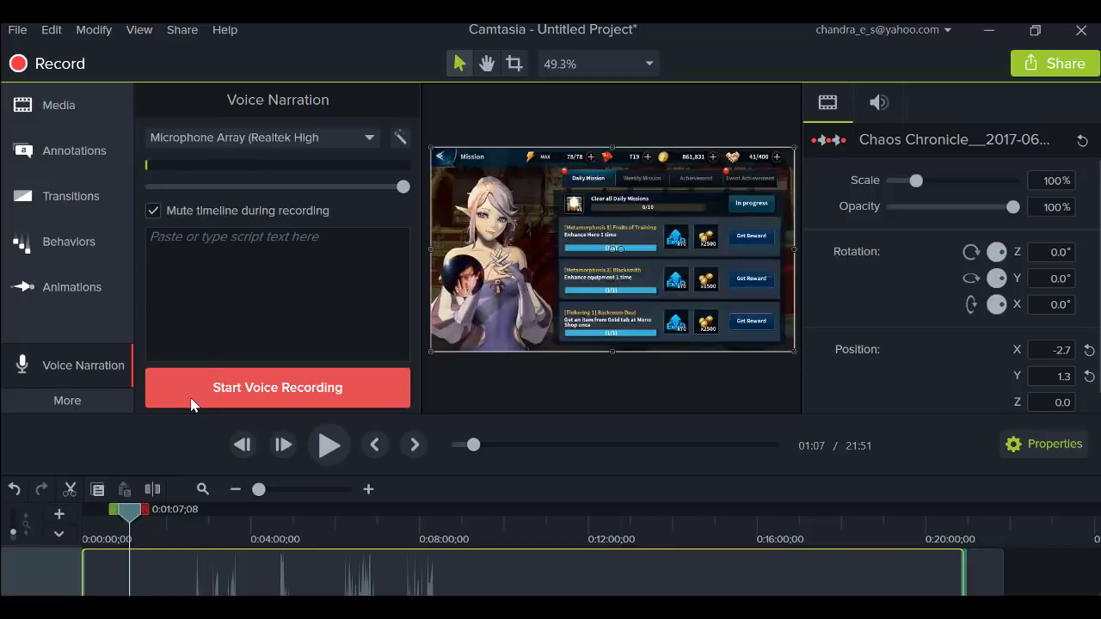
left_click(154, 209)
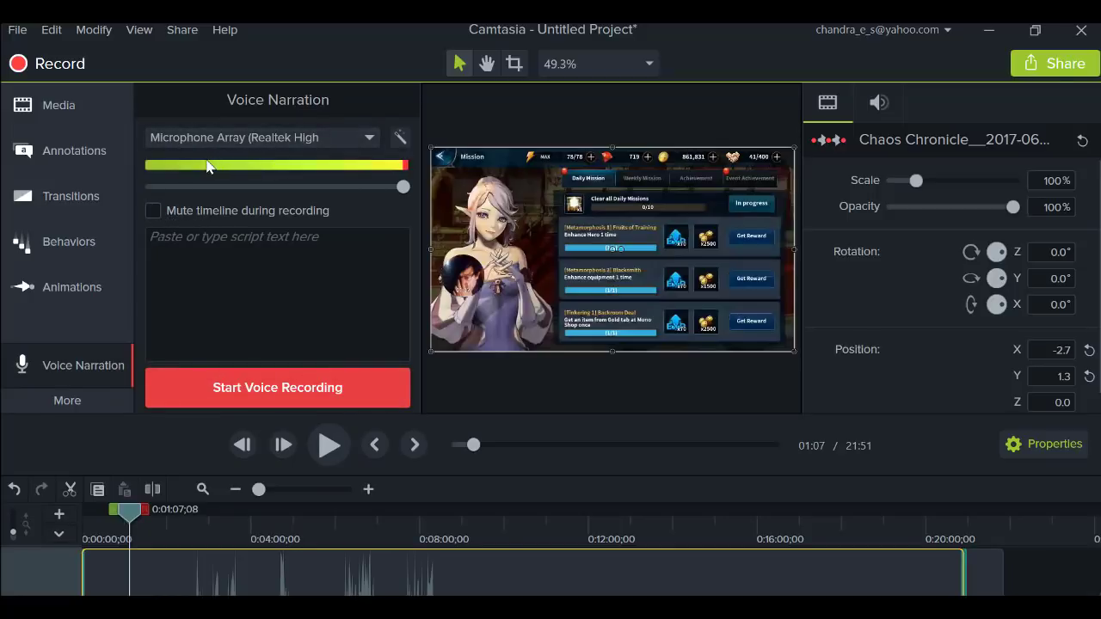
left_click(225, 138)
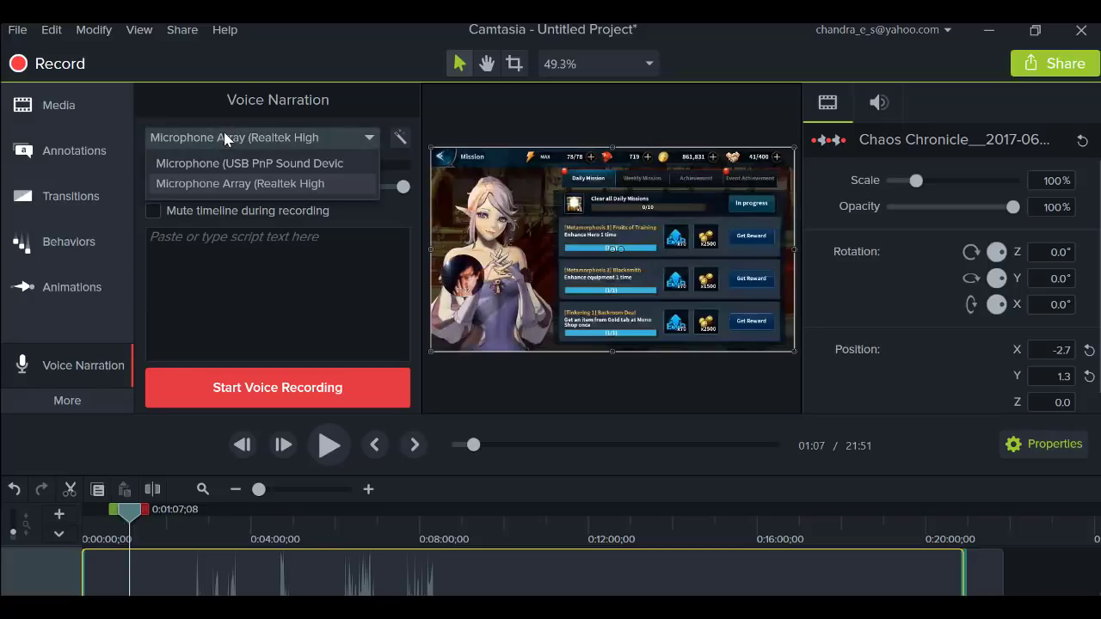
left_click(234, 165)
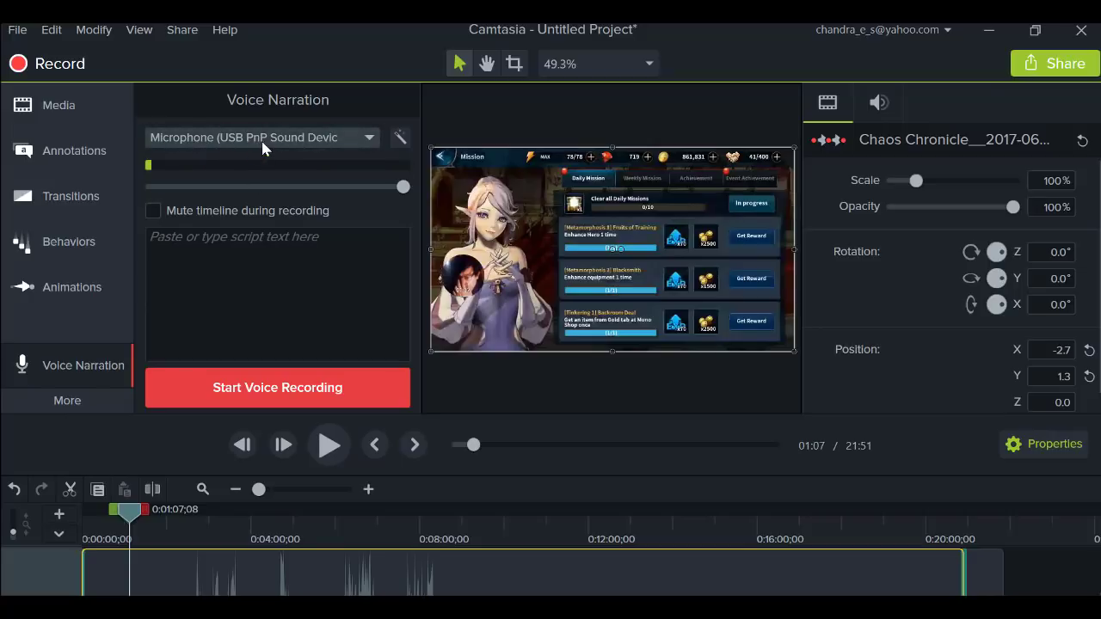
left_click(163, 212)
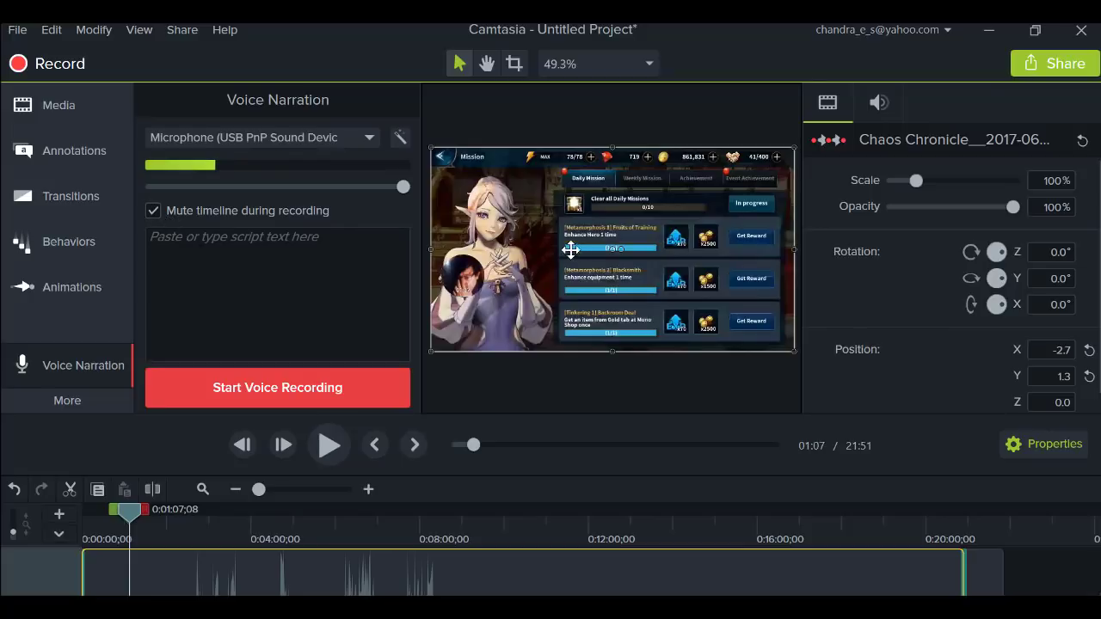
left_click(204, 217)
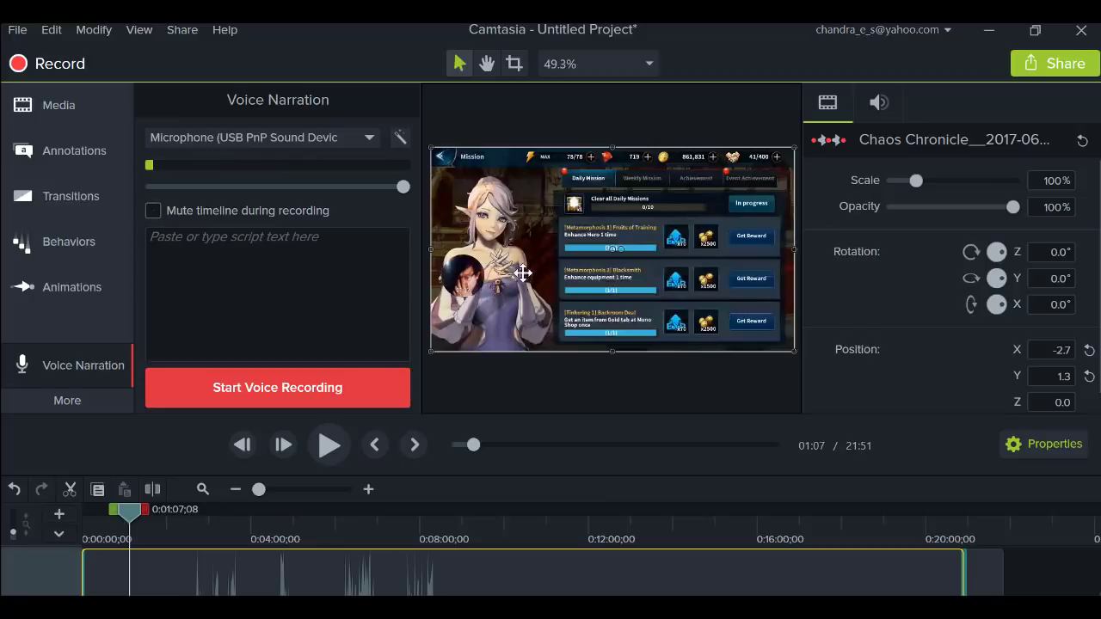
Step: Record a voice narration from 1:07 on the timeline and save it as the m4a file Narration 4
left_click(318, 389)
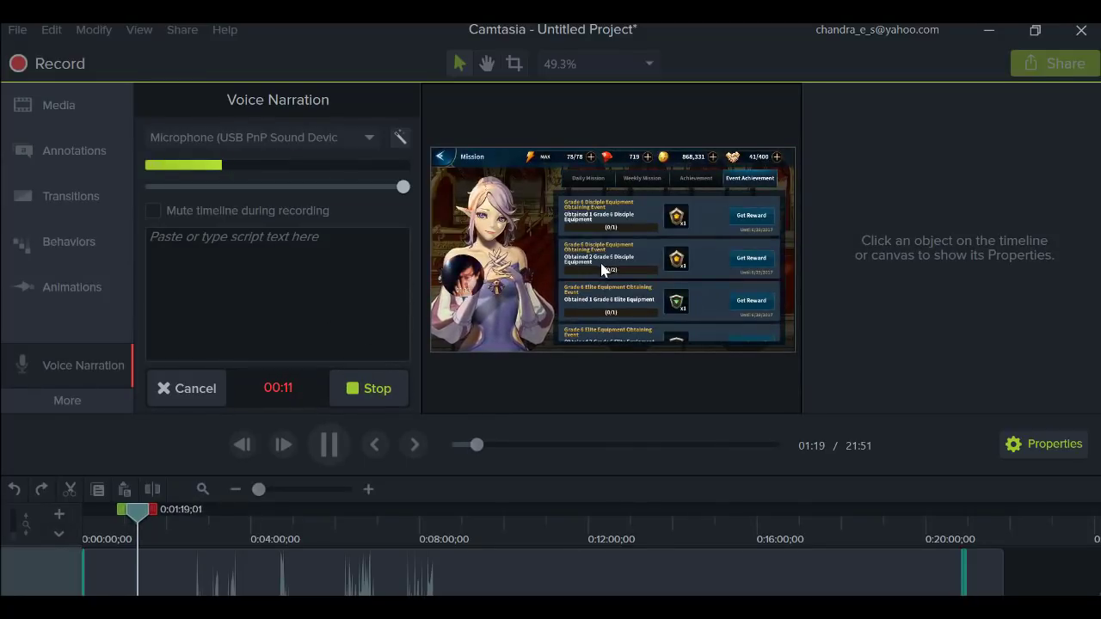
left_click(280, 263)
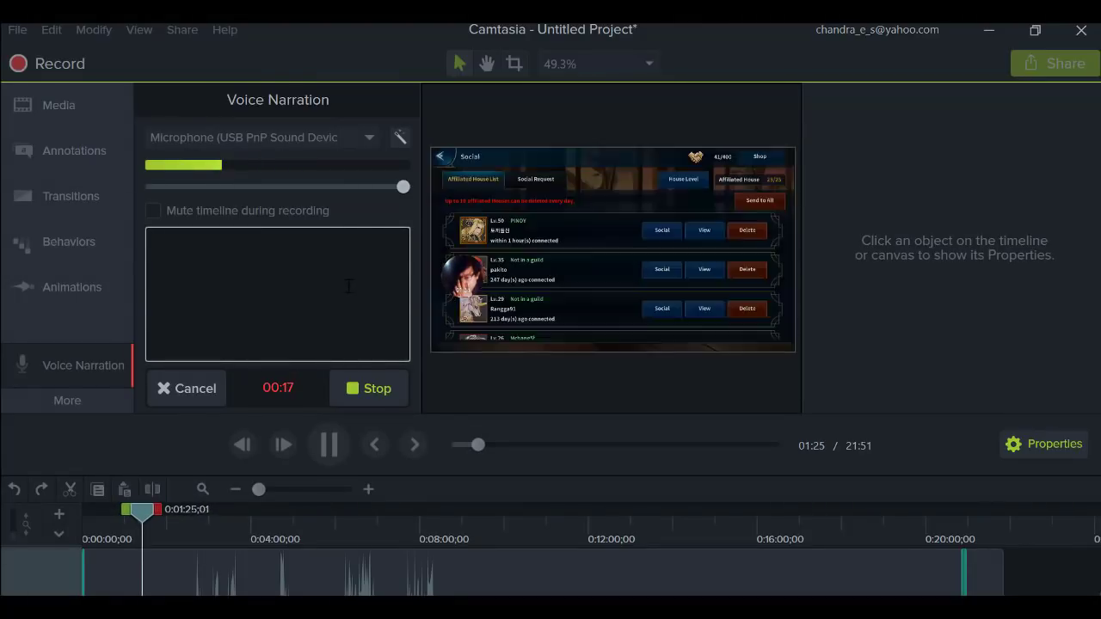
left_click(373, 392)
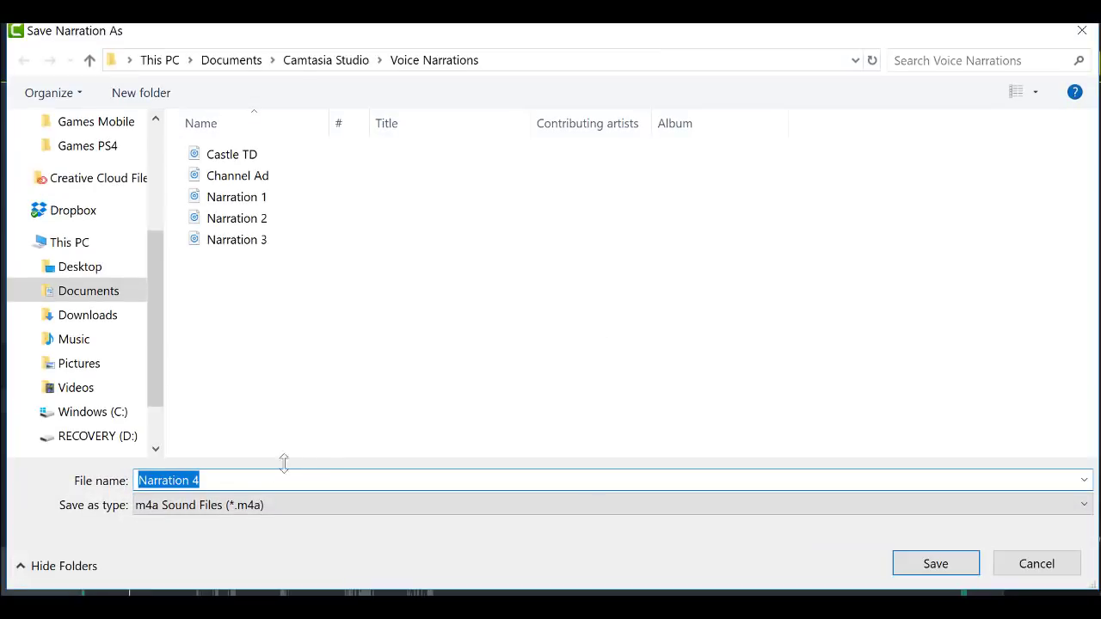
left_click(936, 563)
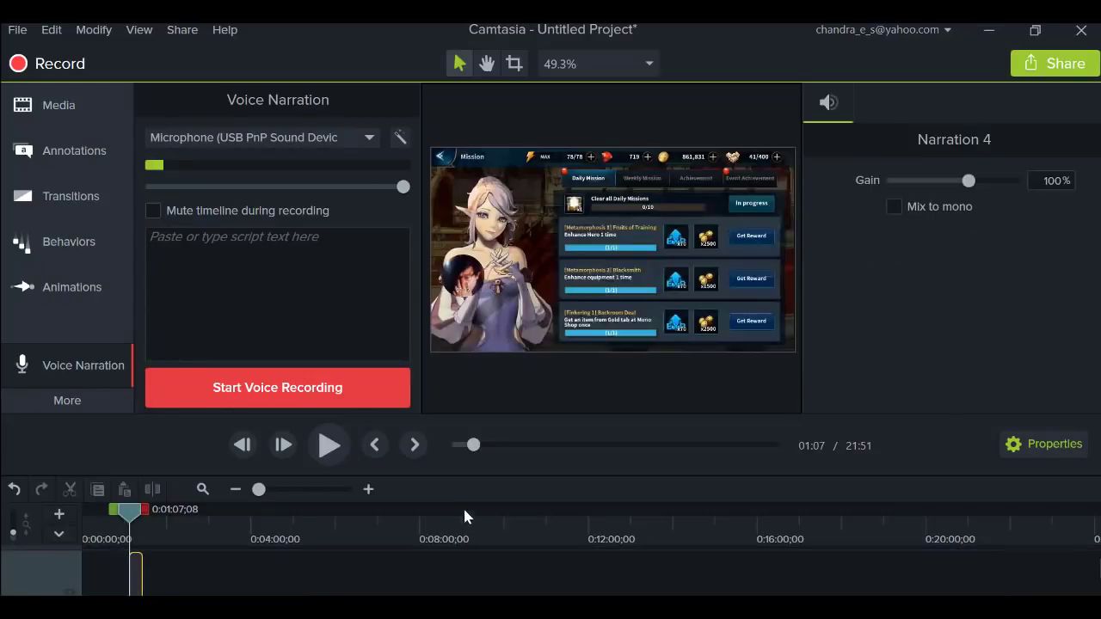
Step: Find Narration 4 in the media bin and play the timeline from 1:07 to 1:11 to hear it
left_click(70, 106)
left_click(225, 297)
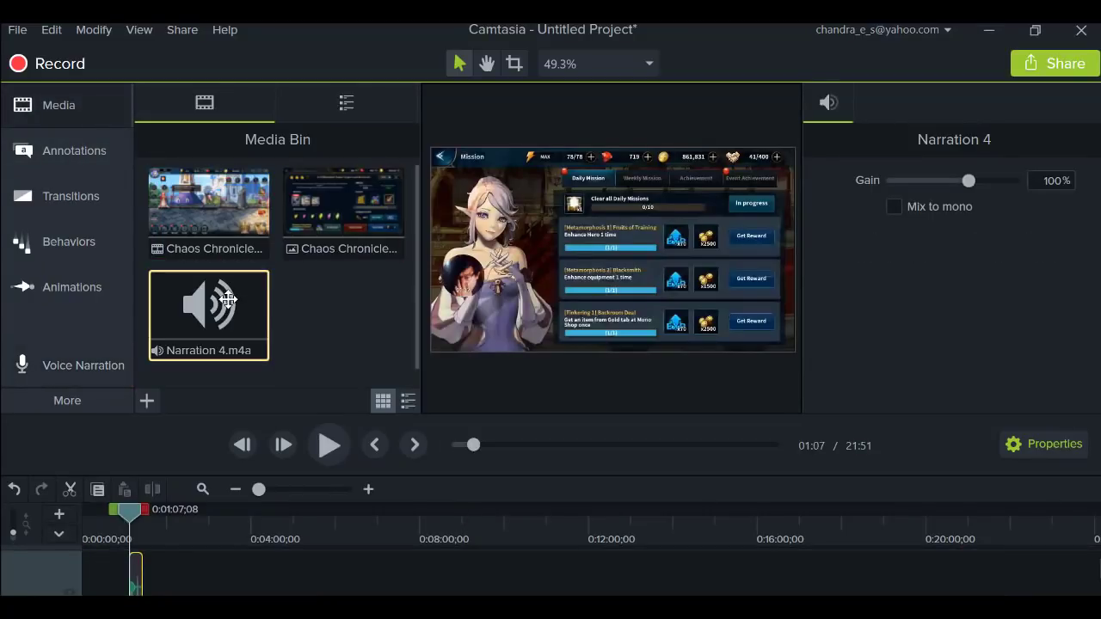
left_click(328, 448)
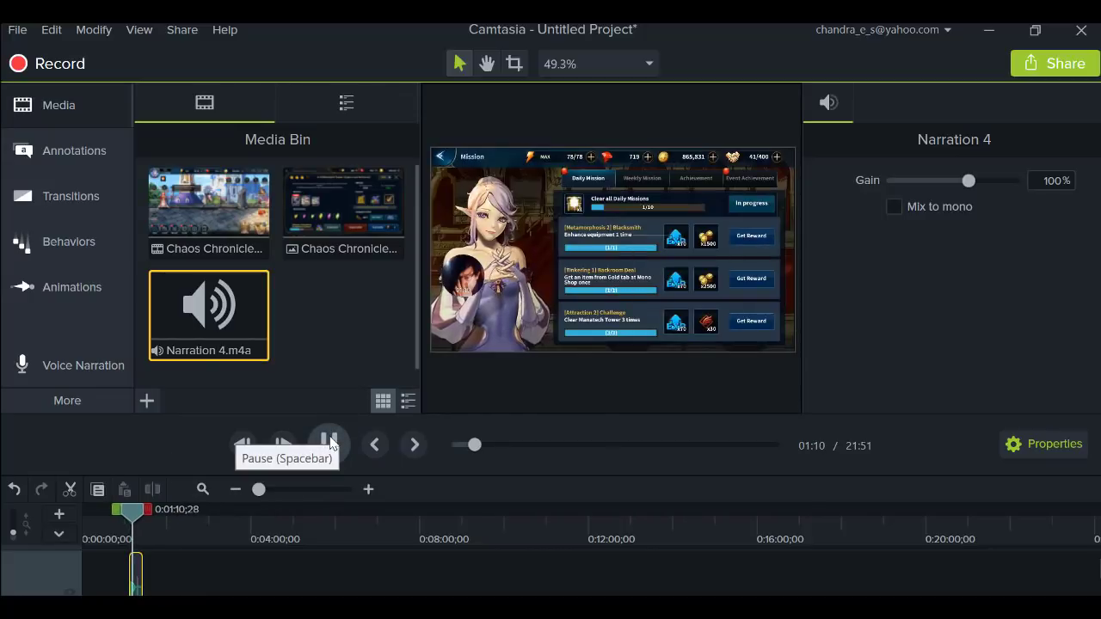
left_click(328, 445)
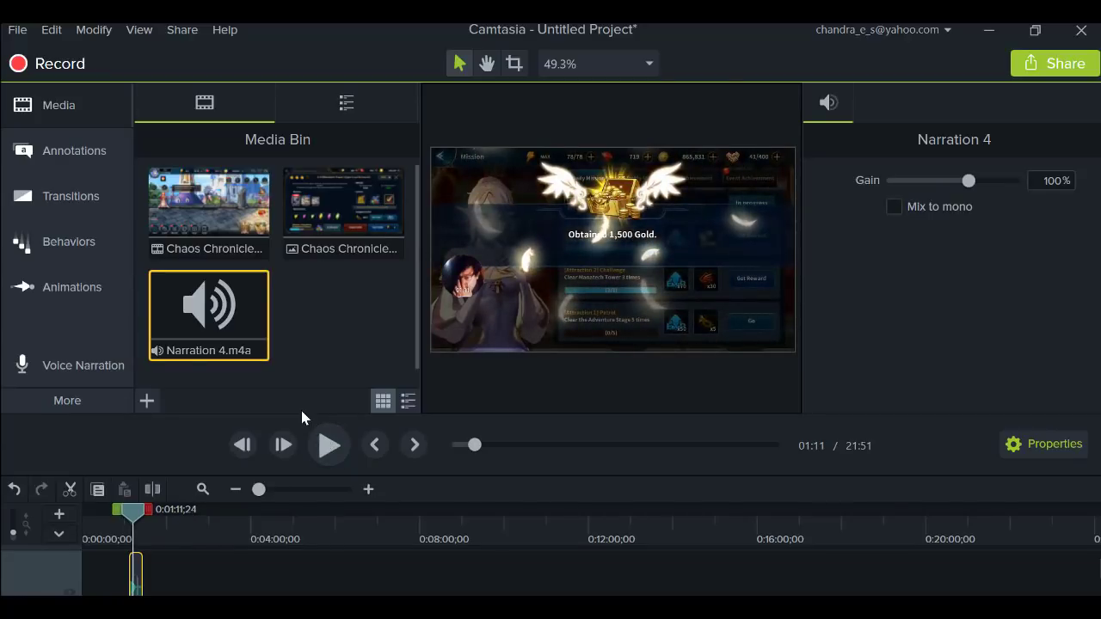
Step: Try to add the Fade Out audio effect by placing it on the video in the canvas
left_click(121, 403)
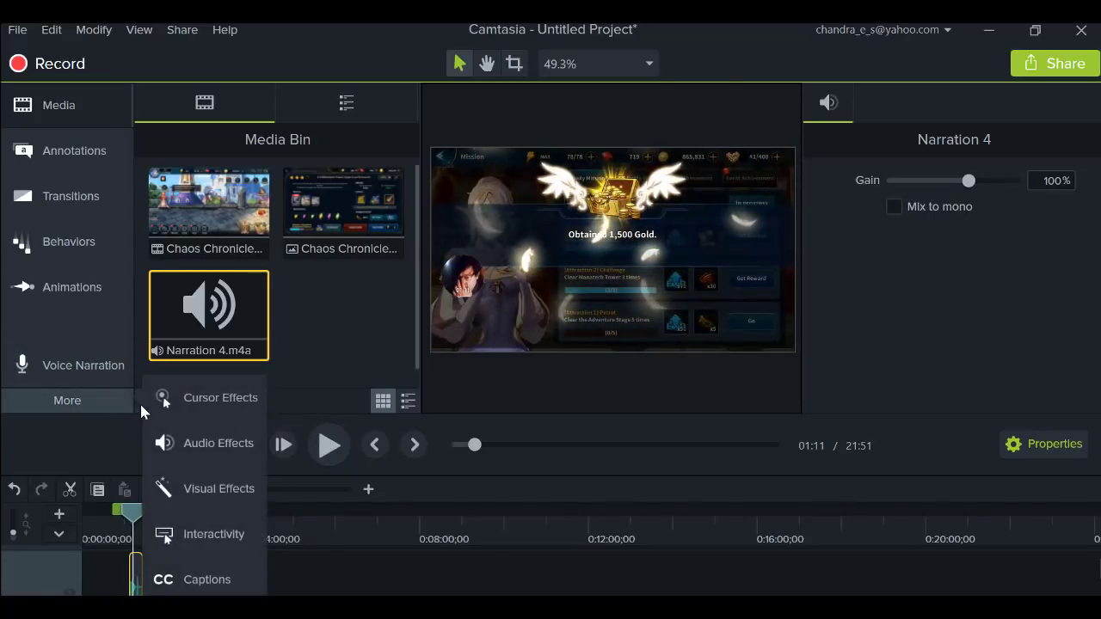
left_click(189, 444)
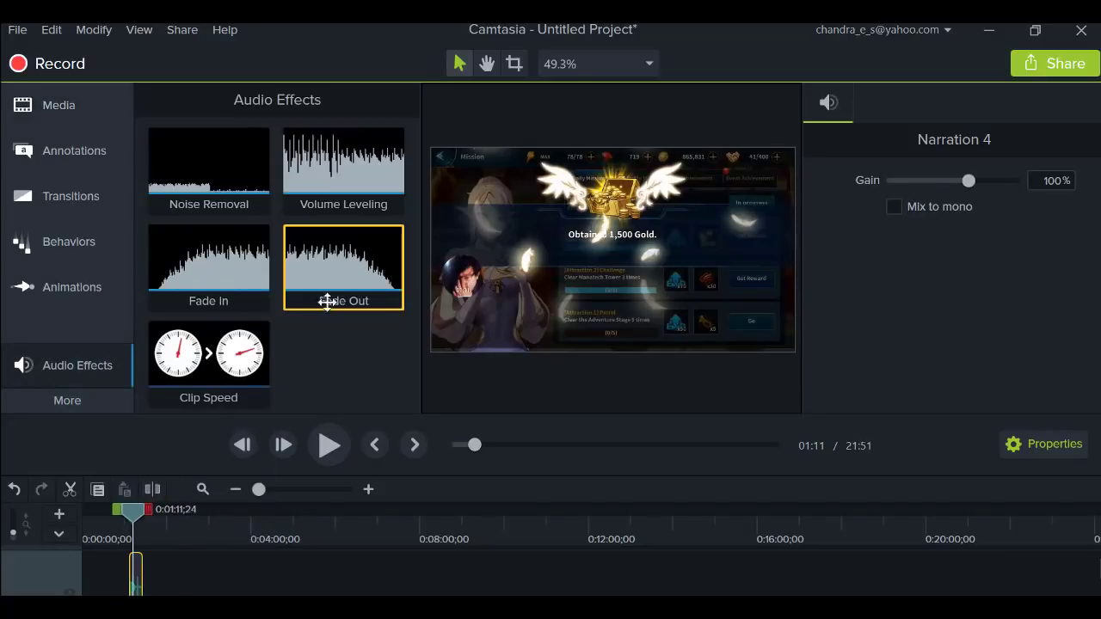
left_click_drag(331, 275, 536, 291)
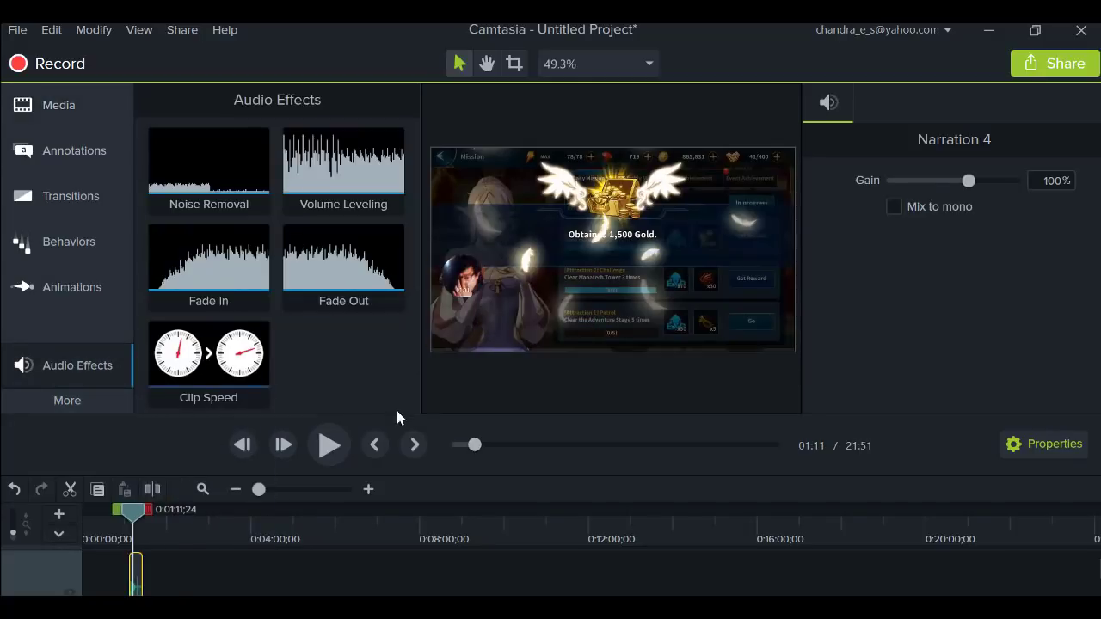
Step: Add the Colorize visual effect to the Chaos Chronicle video and preview it from 1:11
left_click(103, 404)
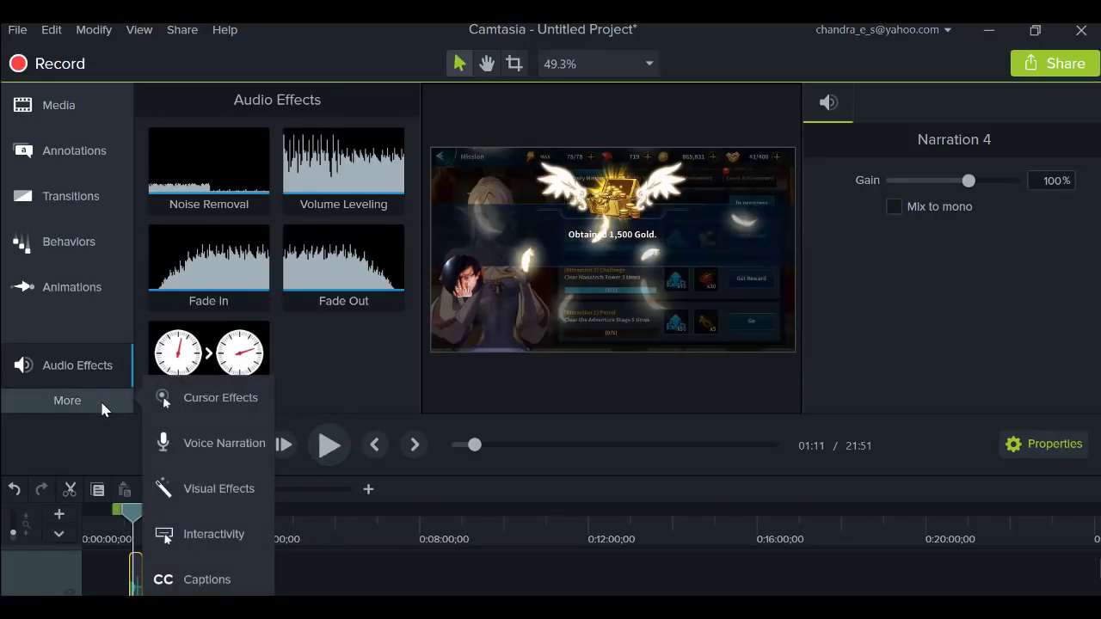
left_click(243, 489)
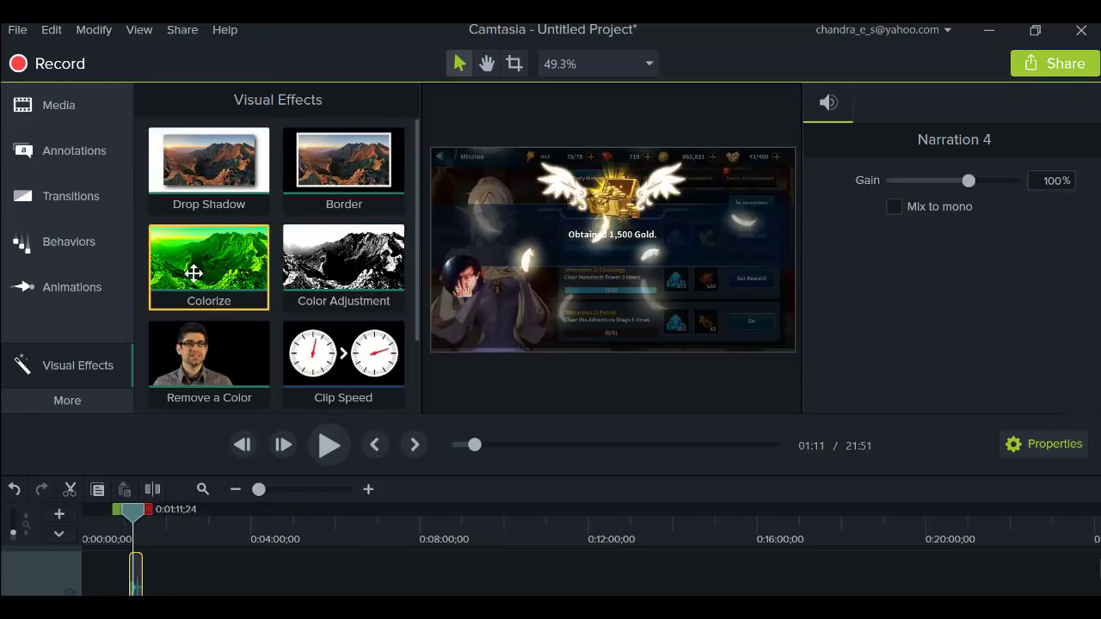
left_click_drag(193, 272, 573, 270)
key("space")
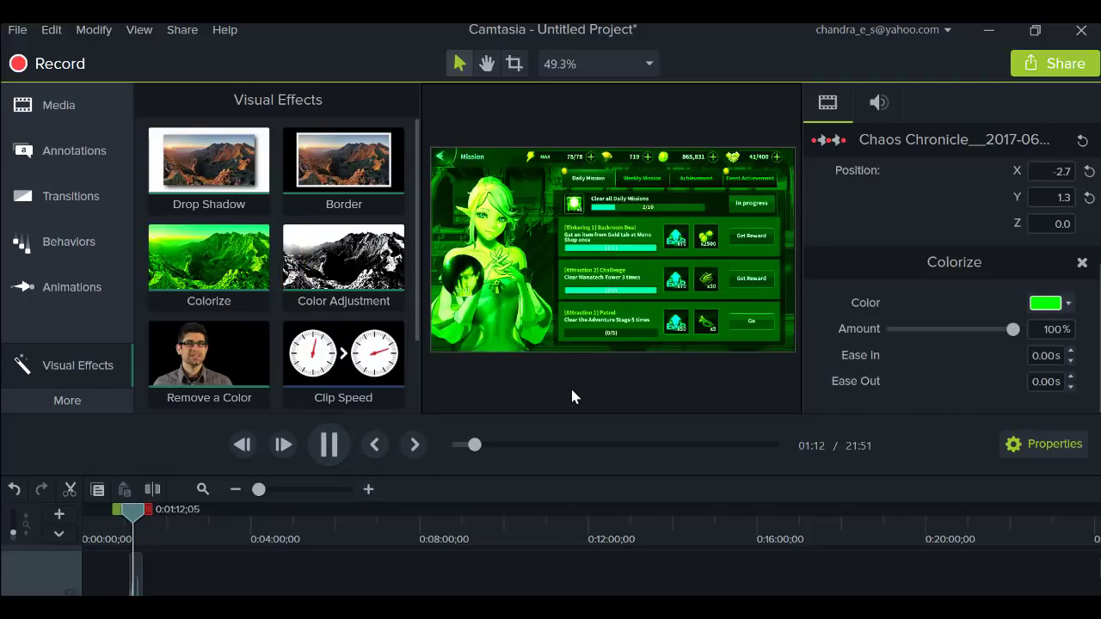
left_click(329, 445)
Step: Add the Color Adjustment effect to the Chaos Chronicle video and preview it from 1:14 to 1:16
left_click_drag(292, 292, 504, 327)
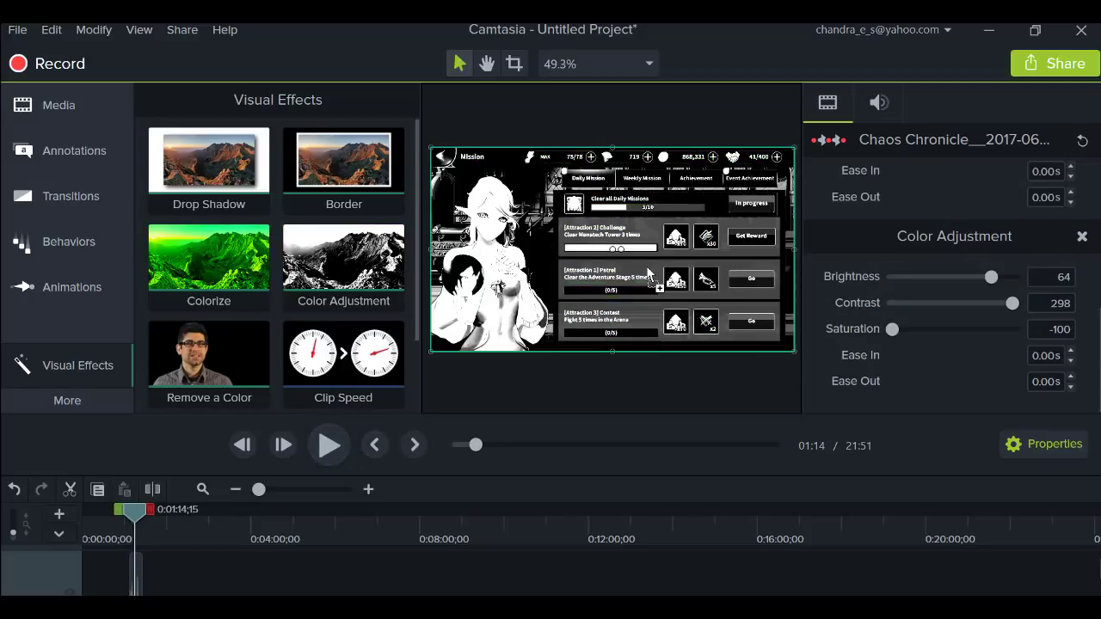
left_click(337, 445)
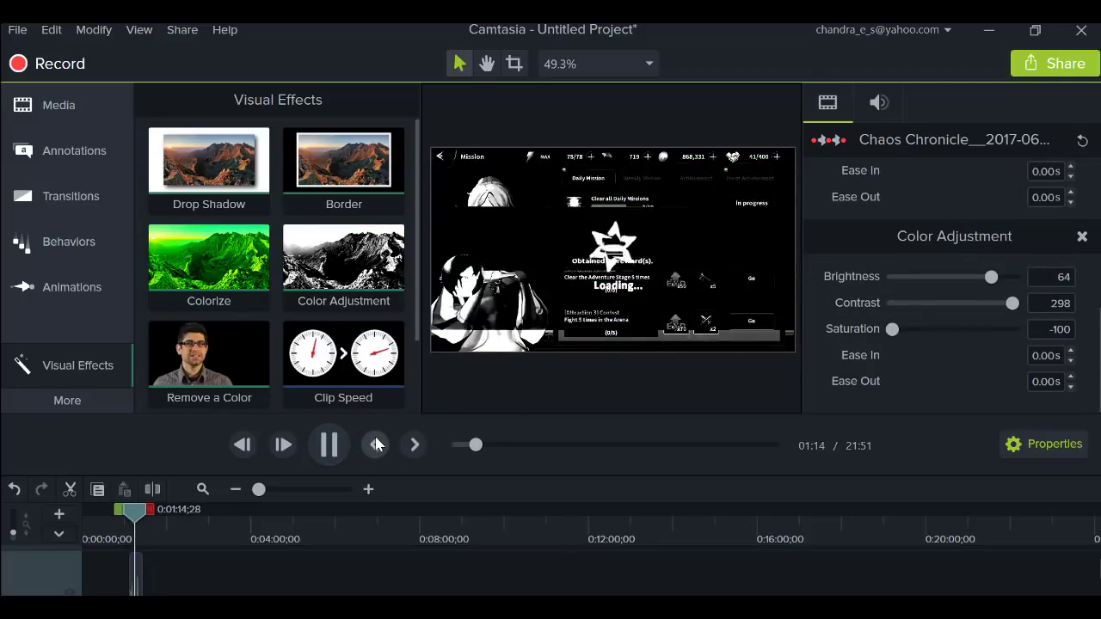
left_click(330, 444)
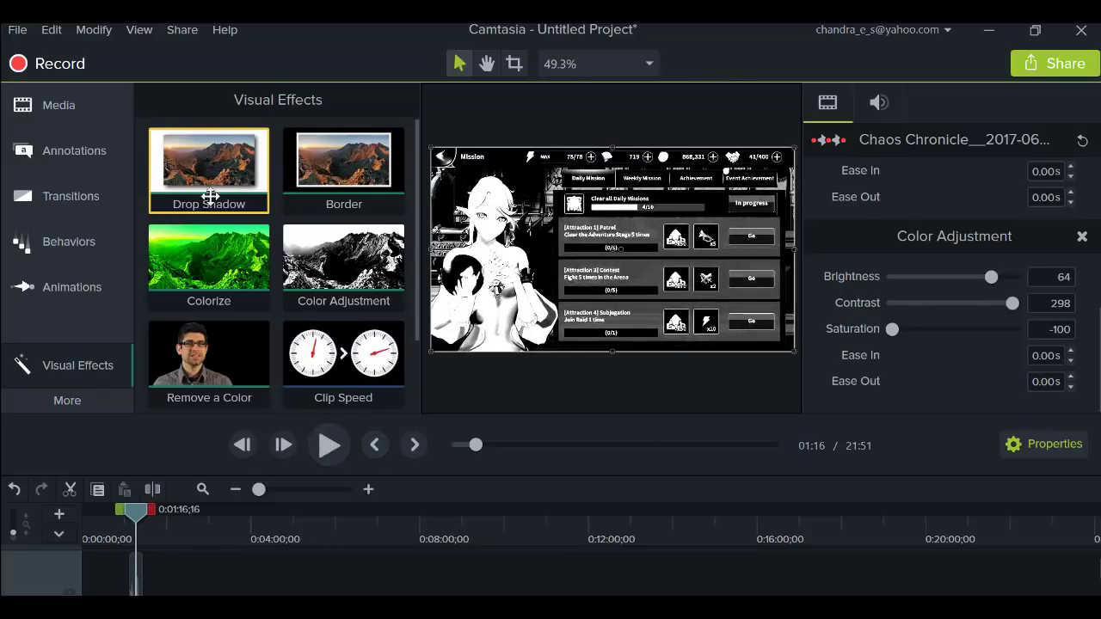
Step: Add the Drop Shadow effect to the Chaos Chronicle video and preview it to 1:21 with the properties hidden
left_click_drag(208, 178, 543, 273)
left_click(335, 437)
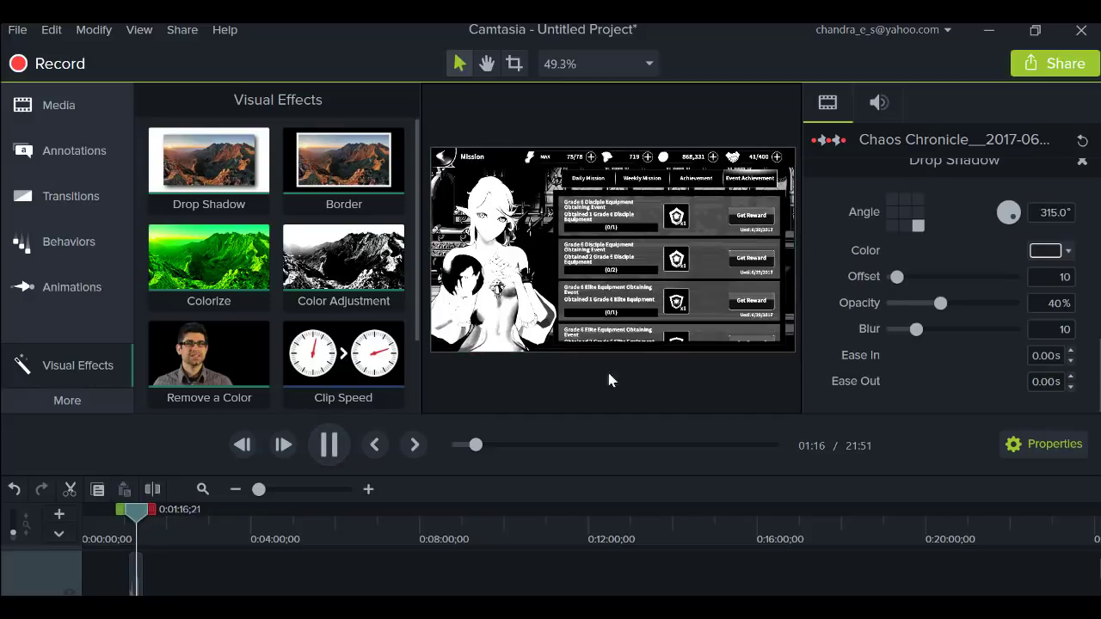
left_click(1045, 444)
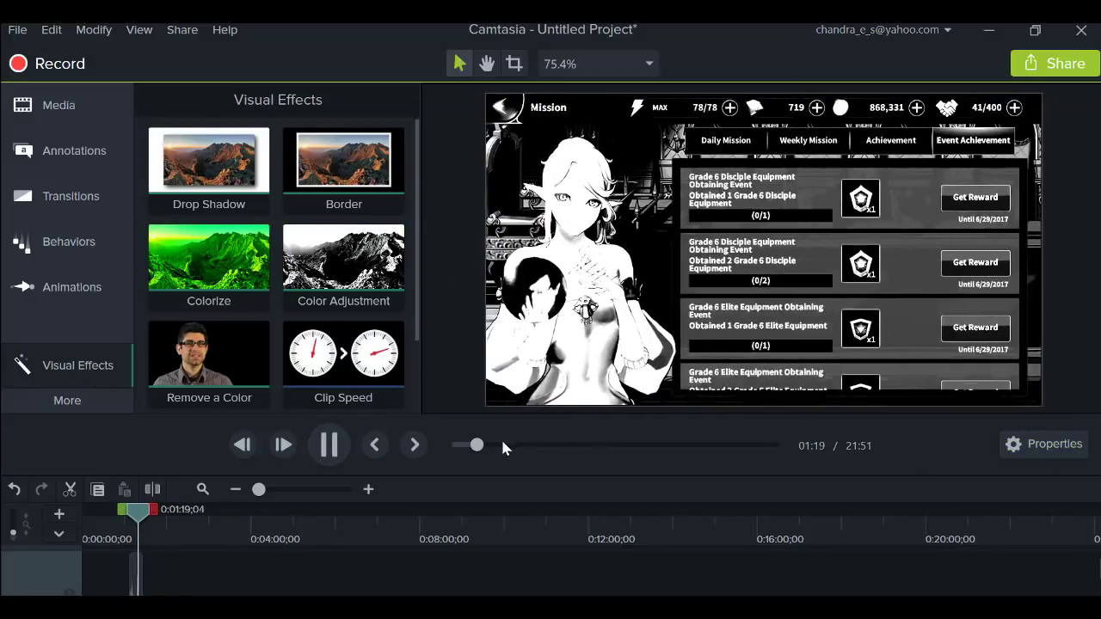
left_click(347, 447)
Step: Apply another visual effect to the video in the canvas and preview it from 1:21 to 1:26
left_click(662, 262)
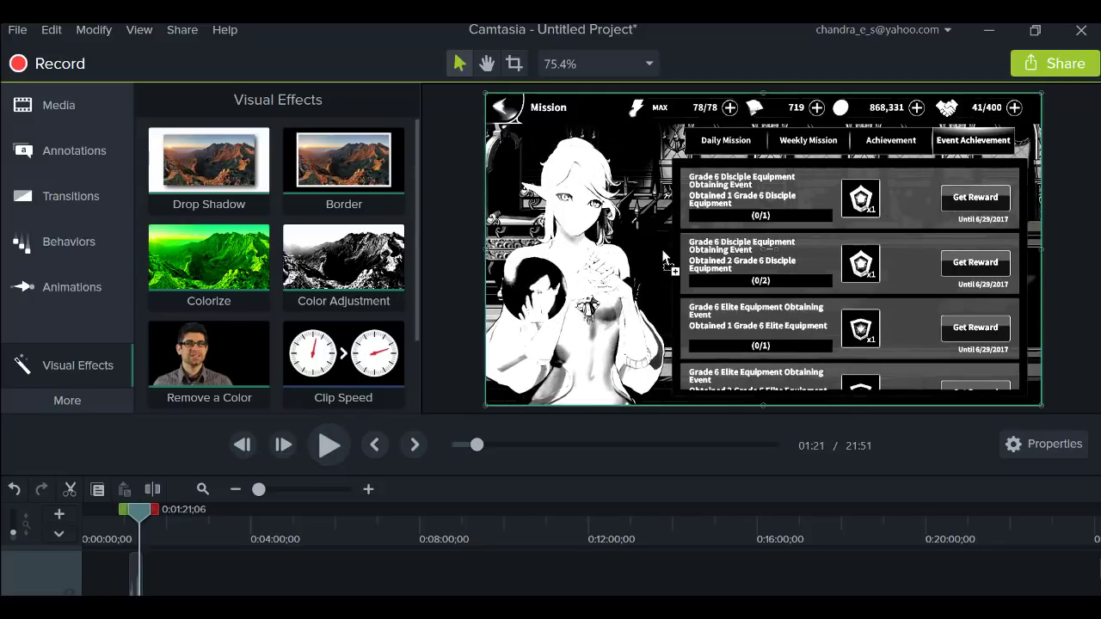
left_click(346, 436)
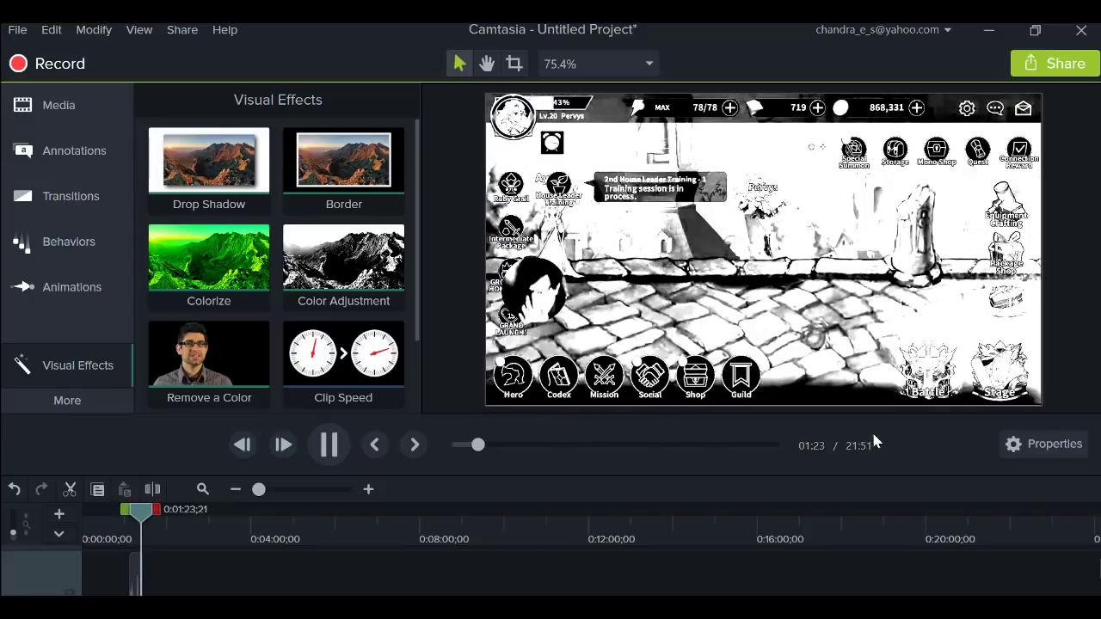
left_click(329, 445)
Step: Look through the audio effects, then add a quiz to the timeline at 1:26 from the interactivity tools
left_click(95, 404)
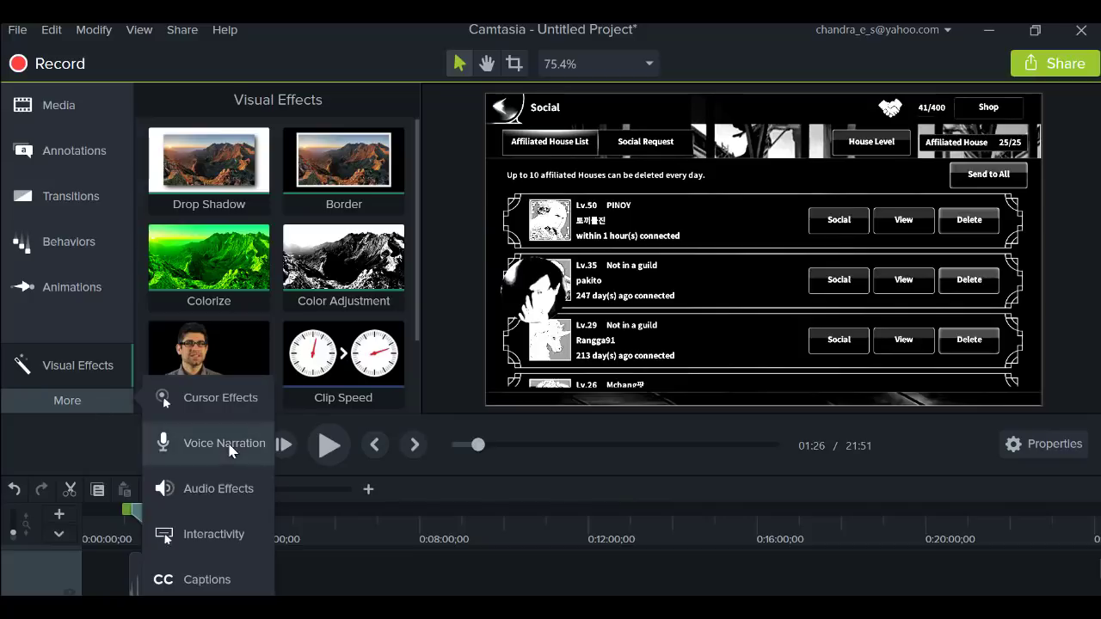
left_click(220, 490)
left_click(93, 401)
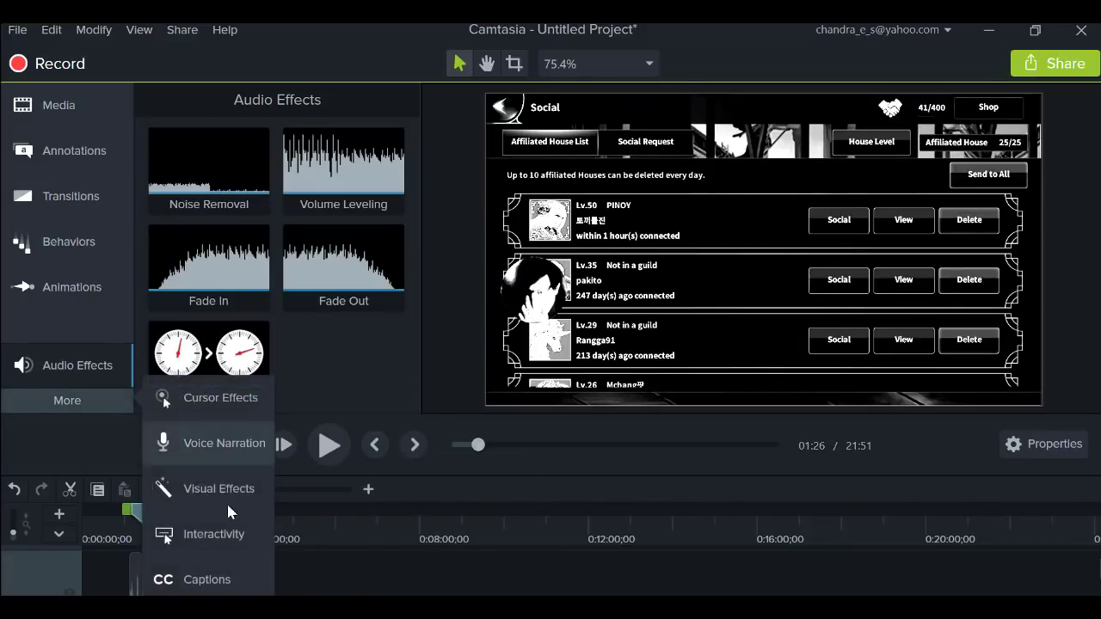
left_click(221, 535)
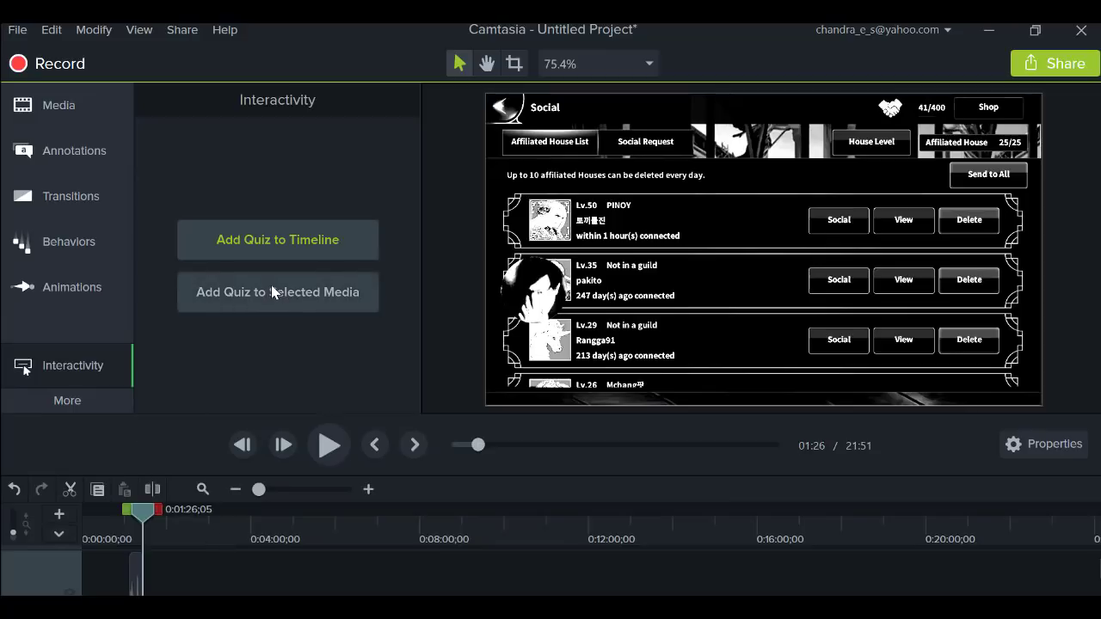
left_click(326, 251)
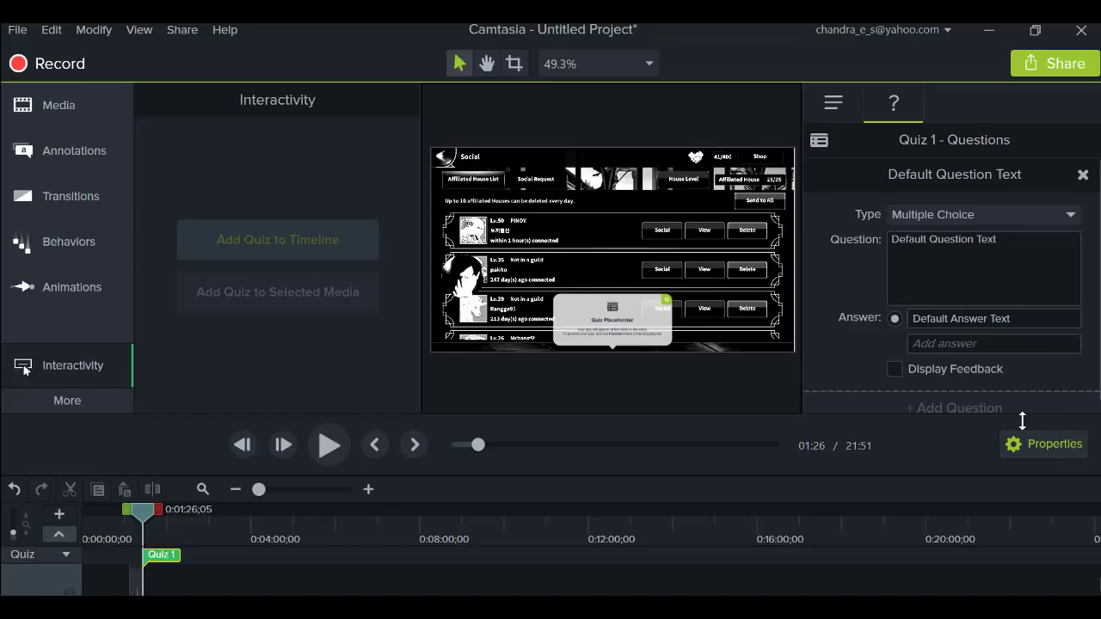
Step: Review the question types available for the quiz, keep Multiple Choice, and collapse the interactivity tools
left_click(977, 218)
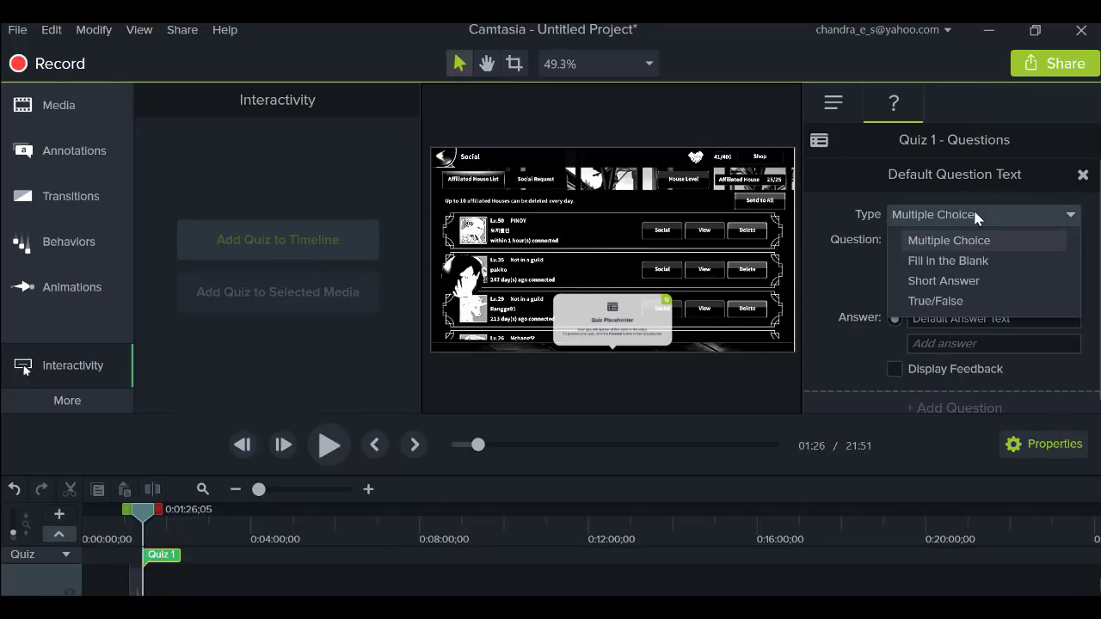
left_click(850, 291)
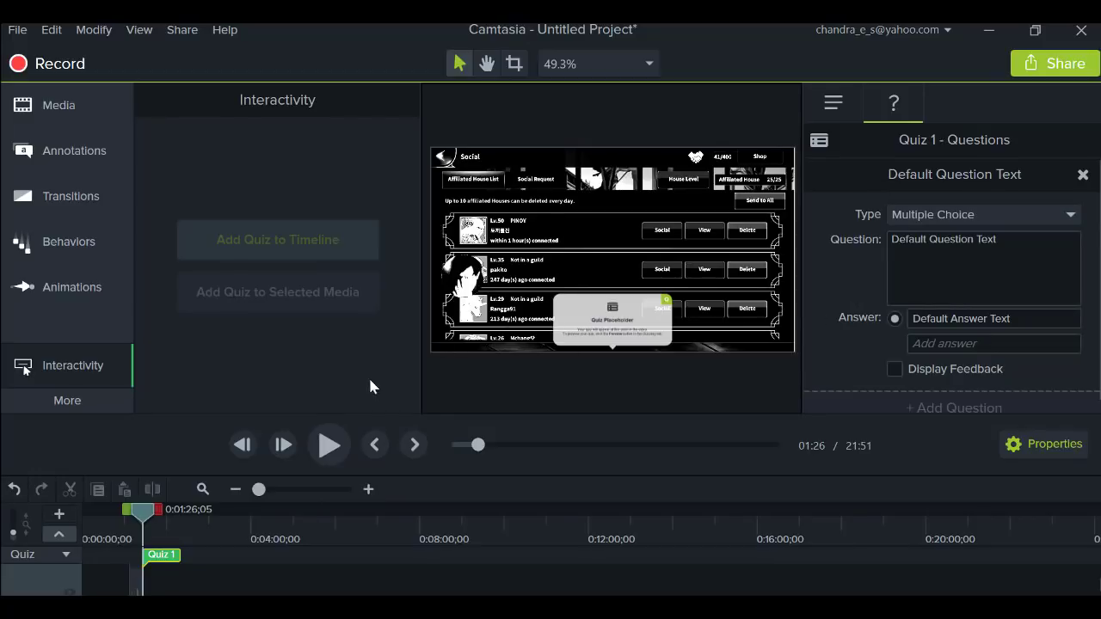
left_click(109, 397)
left_click(105, 371)
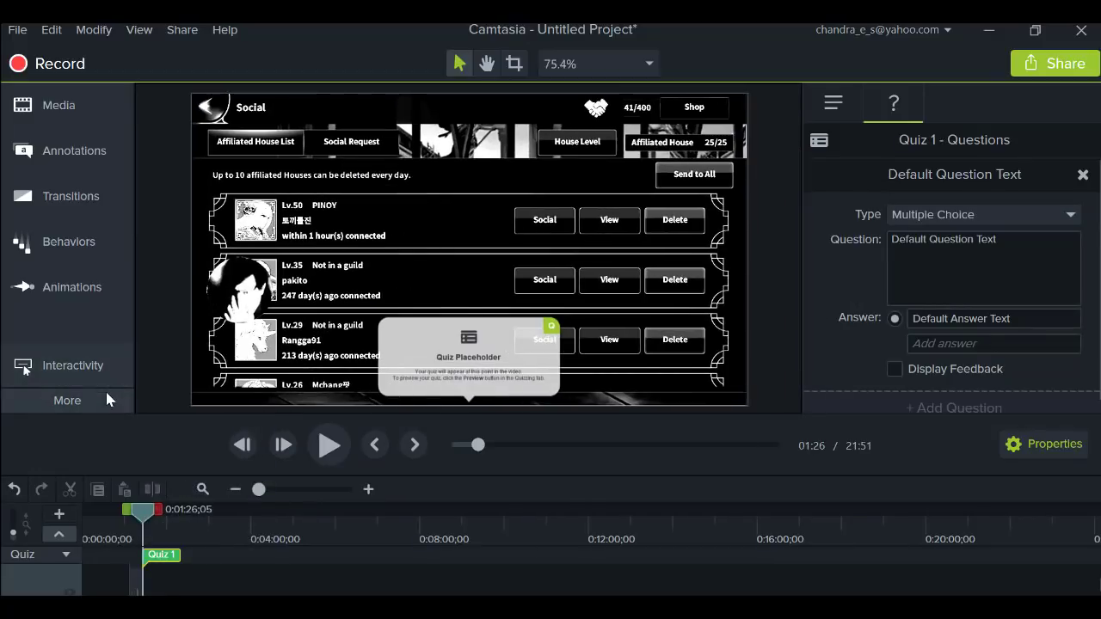
Step: Add a caption reading "best strategy" at 1:26, followed by a blank caption at 1:30
left_click(106, 394)
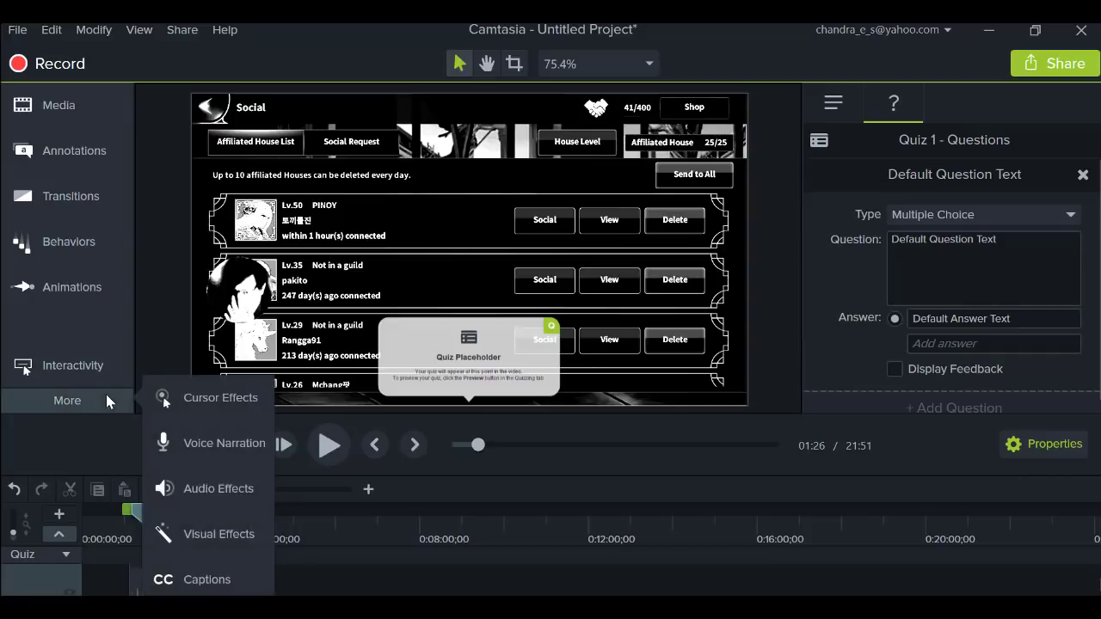
left_click(206, 580)
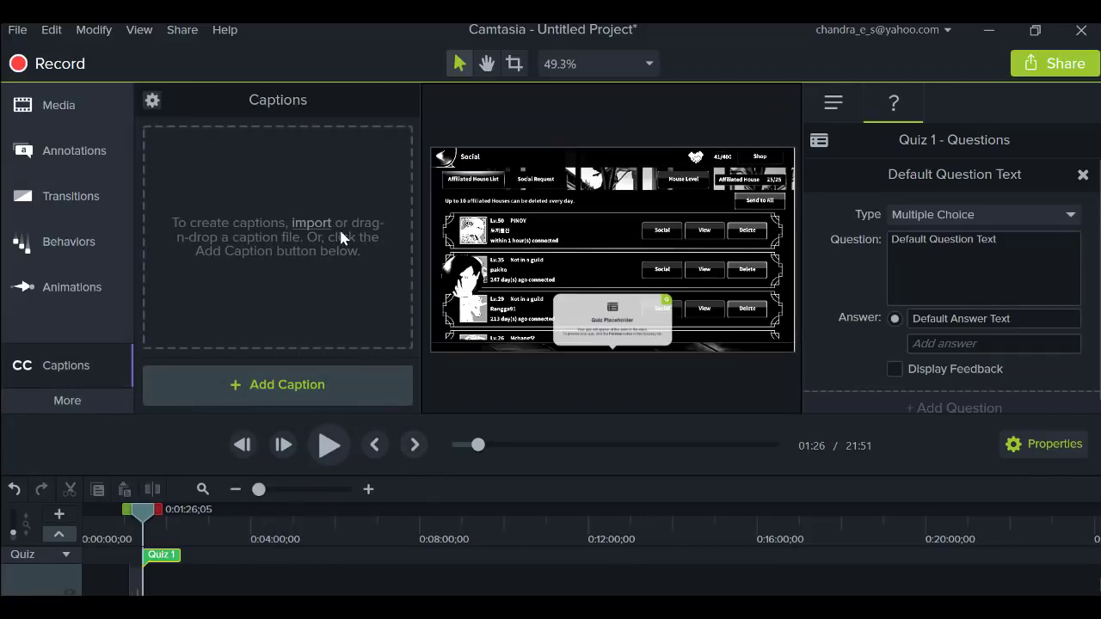
left_click(335, 386)
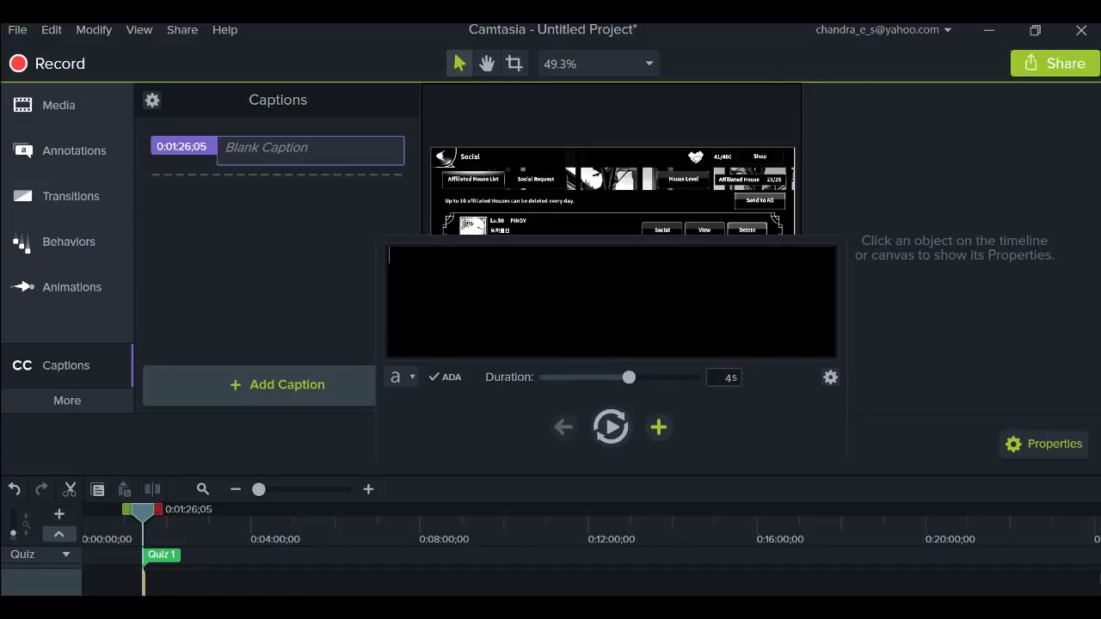
type("b")
type("ook")
key("BackSpace")
key("BackSpace")
key("BackSpace")
key("BackSpace")
type("b")
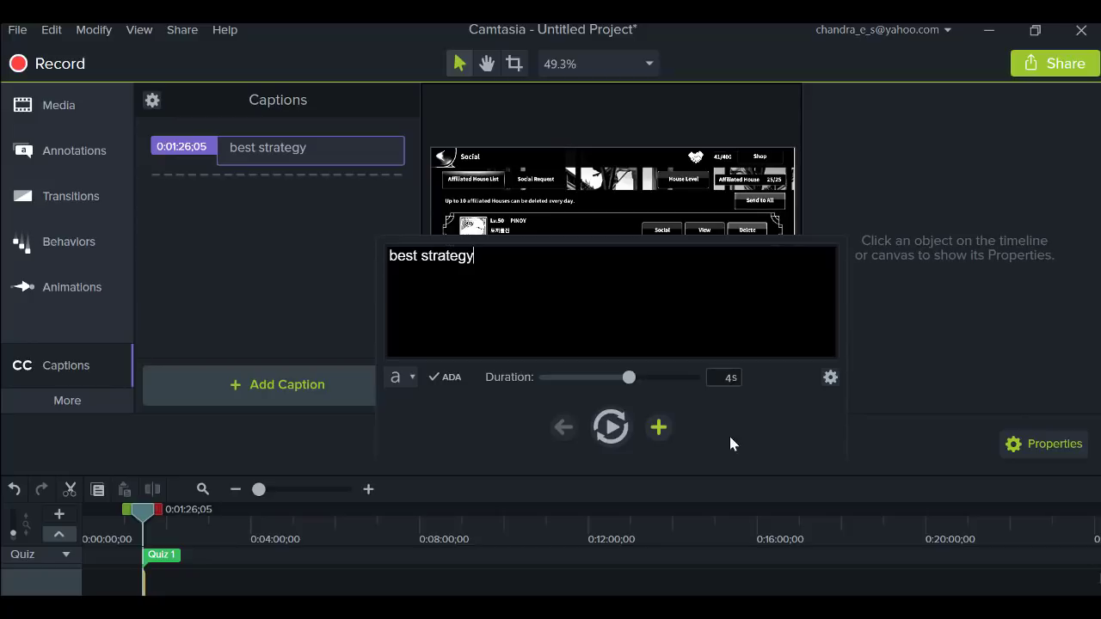
left_click(658, 428)
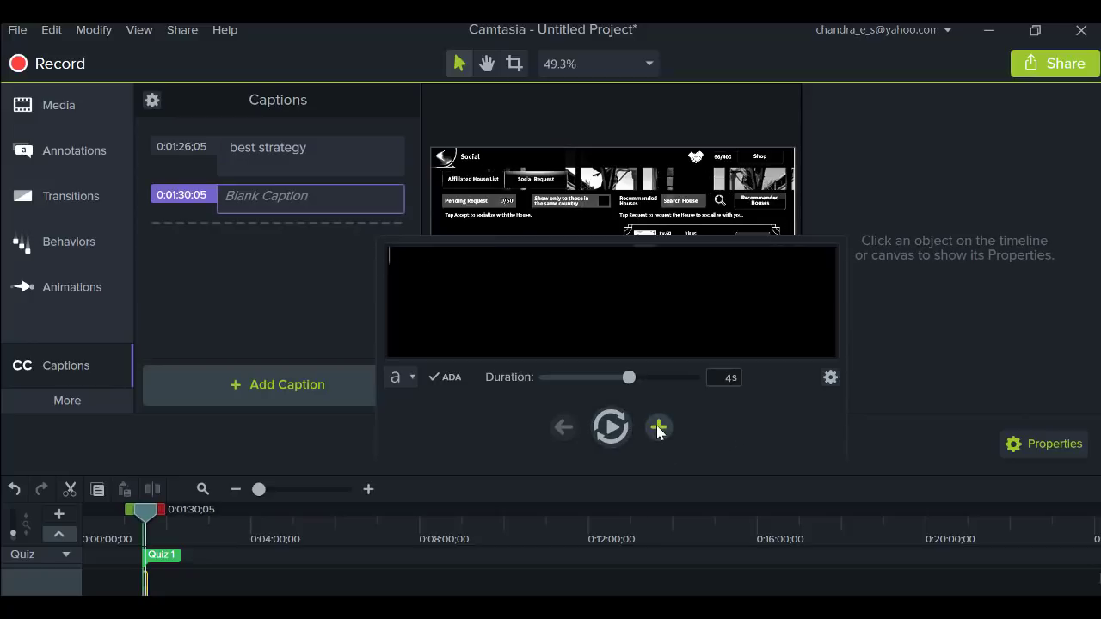
left_click(280, 318)
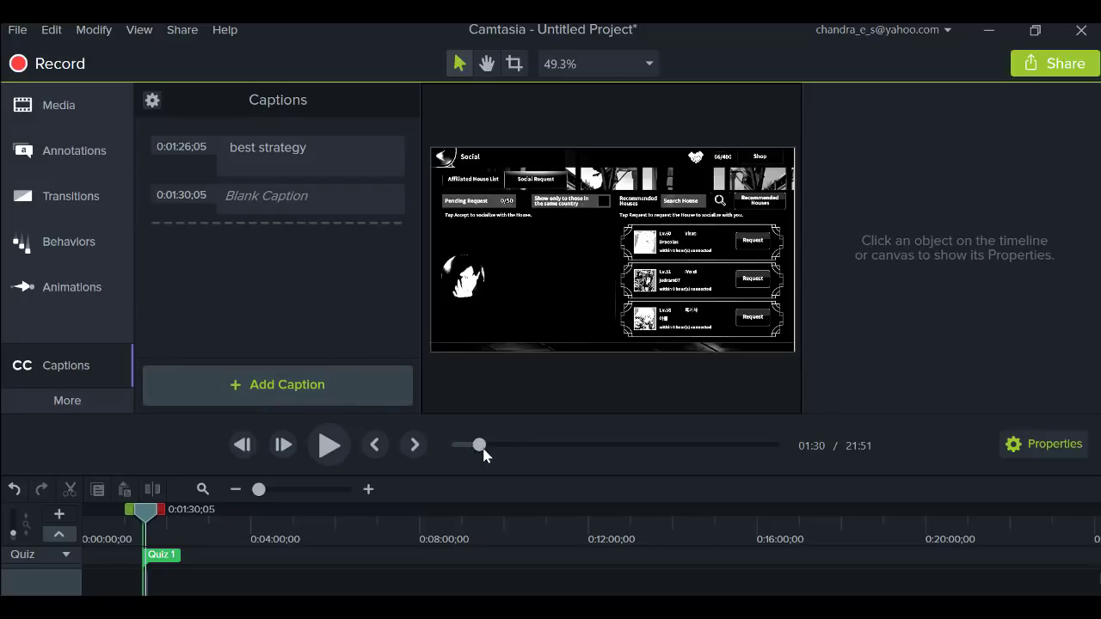
Step: Move the playhead to 1:55 and preview the video to 2:01
left_click_drag(481, 449, 483, 448)
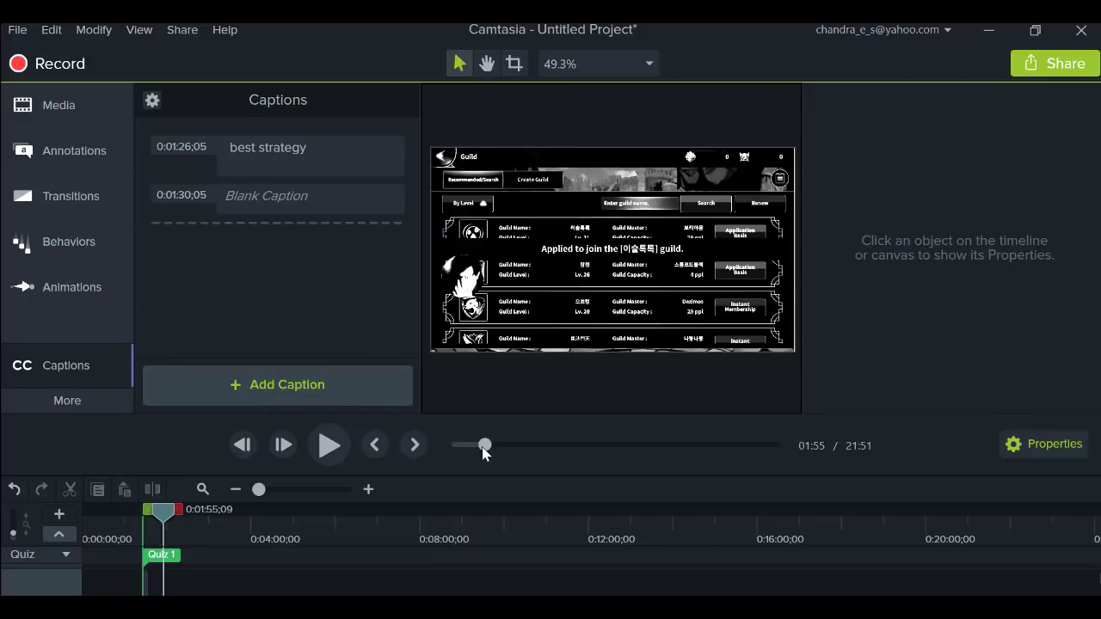
left_click(326, 444)
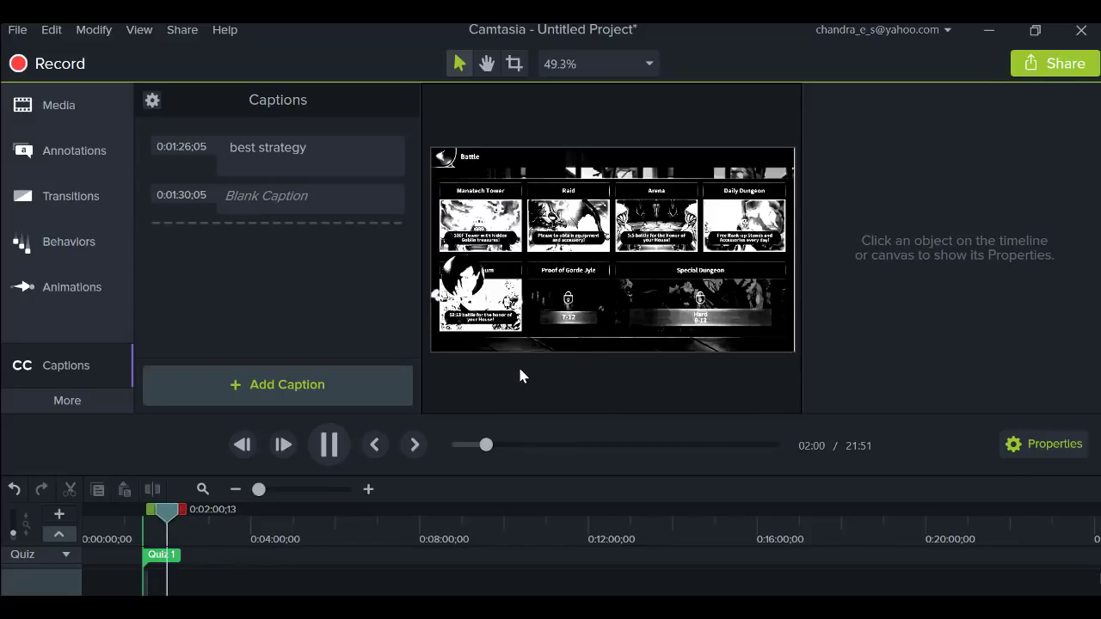
left_click(328, 445)
Step: Look through the commands for adding animations, behaviors and effects, and remove all captions from the project
left_click(98, 400)
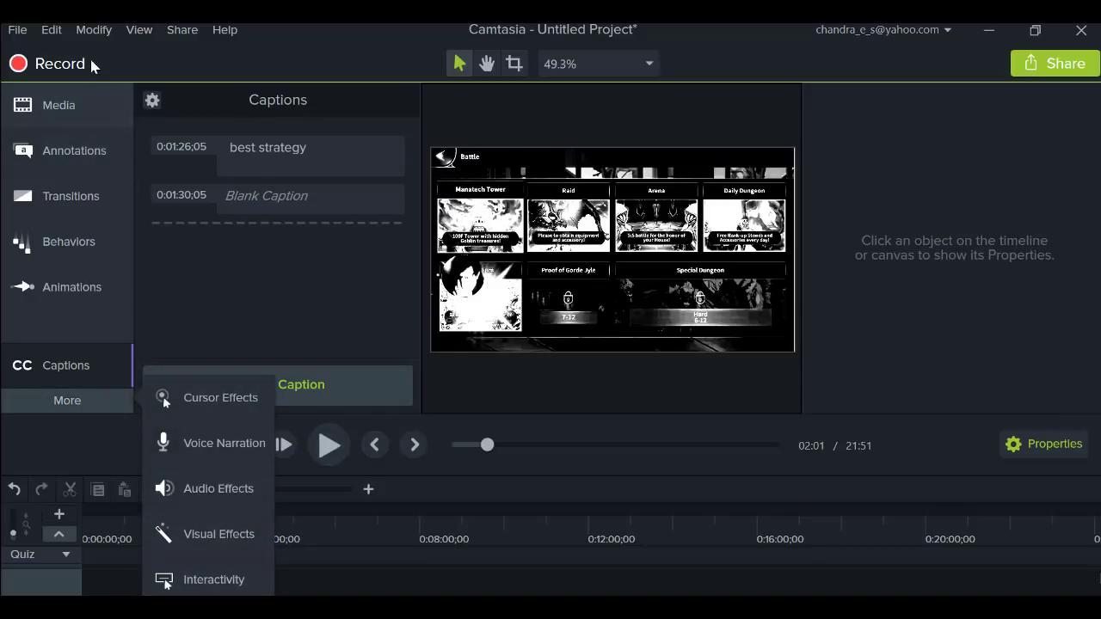
left_click(91, 31)
mouse_move(135, 103)
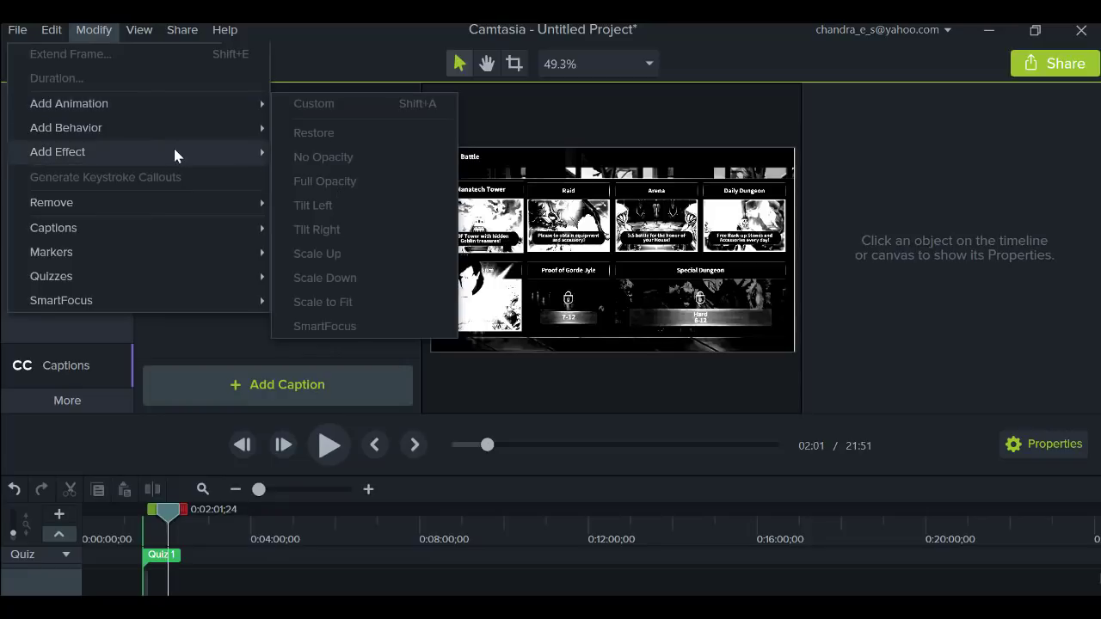
mouse_move(164, 126)
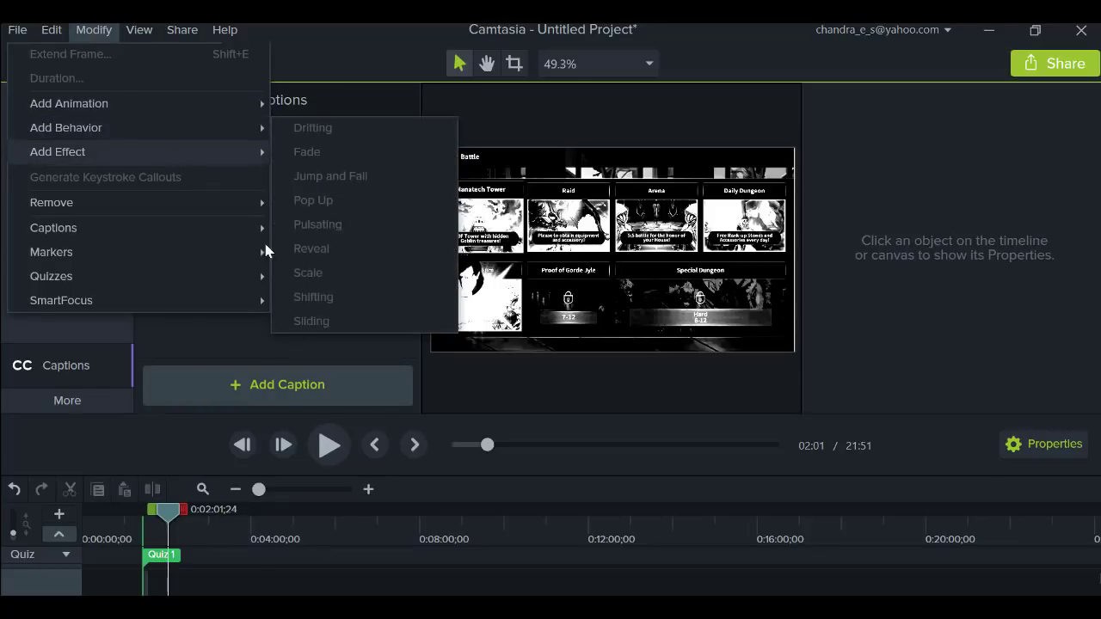
mouse_move(221, 159)
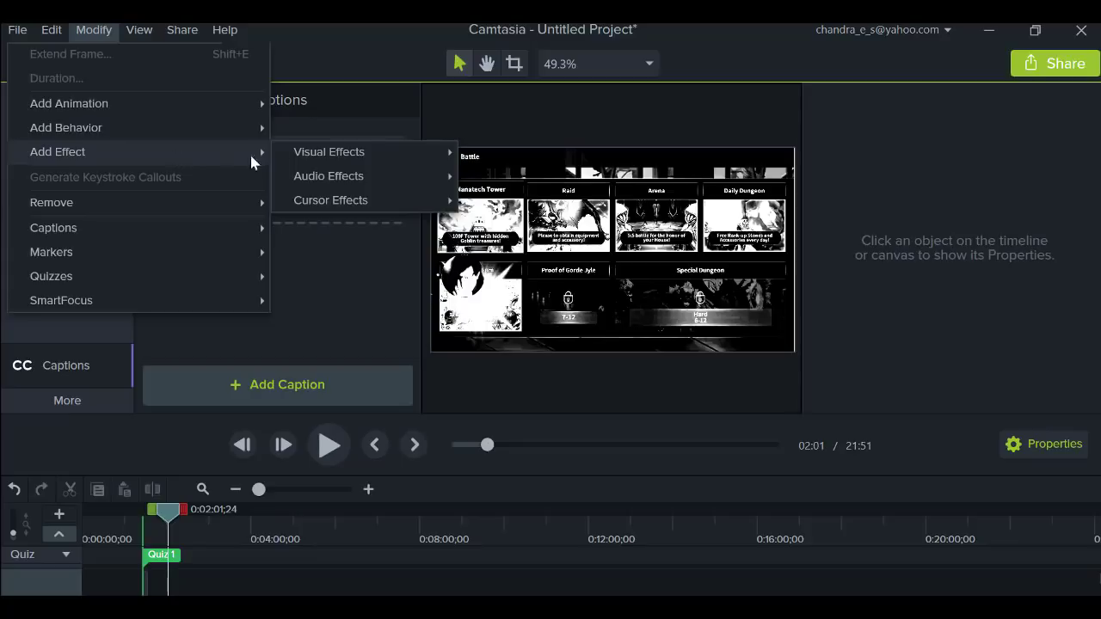
mouse_move(336, 160)
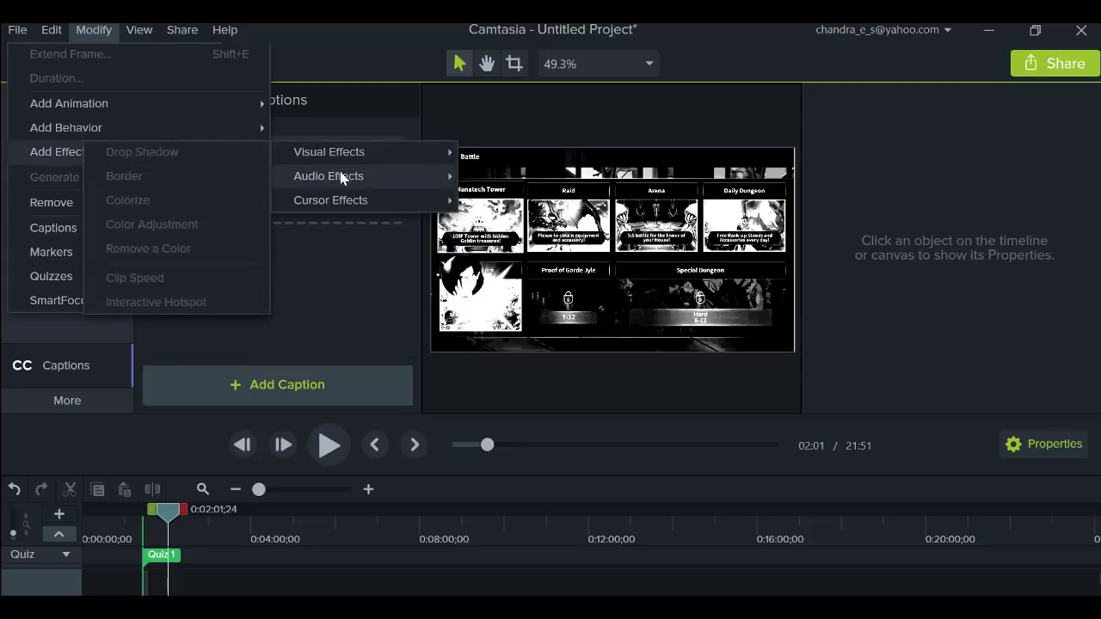
mouse_move(342, 205)
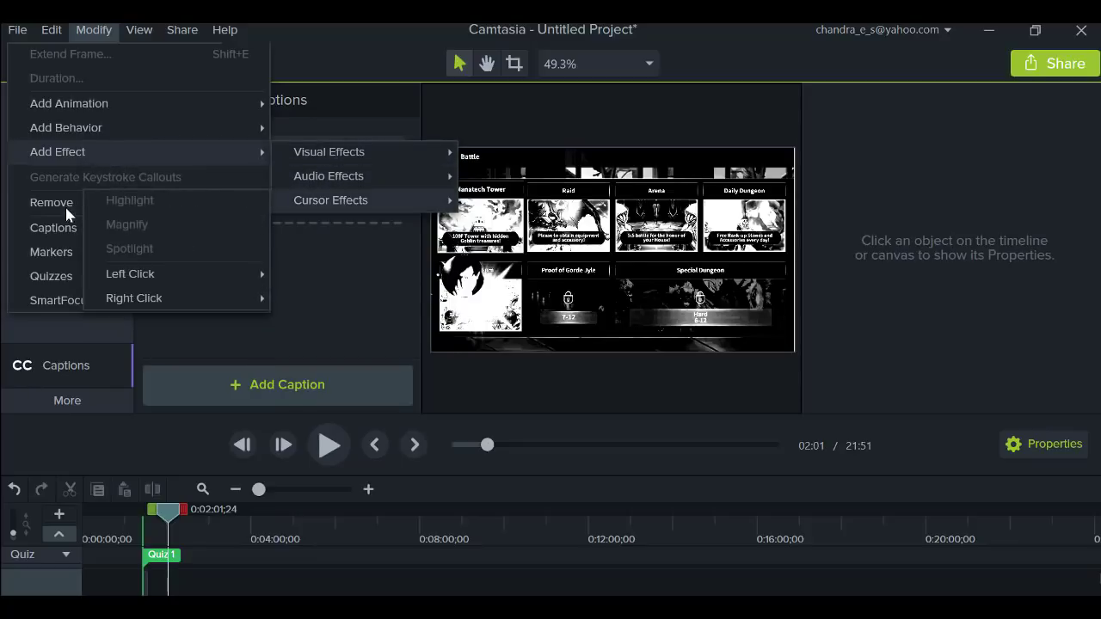
mouse_move(62, 215)
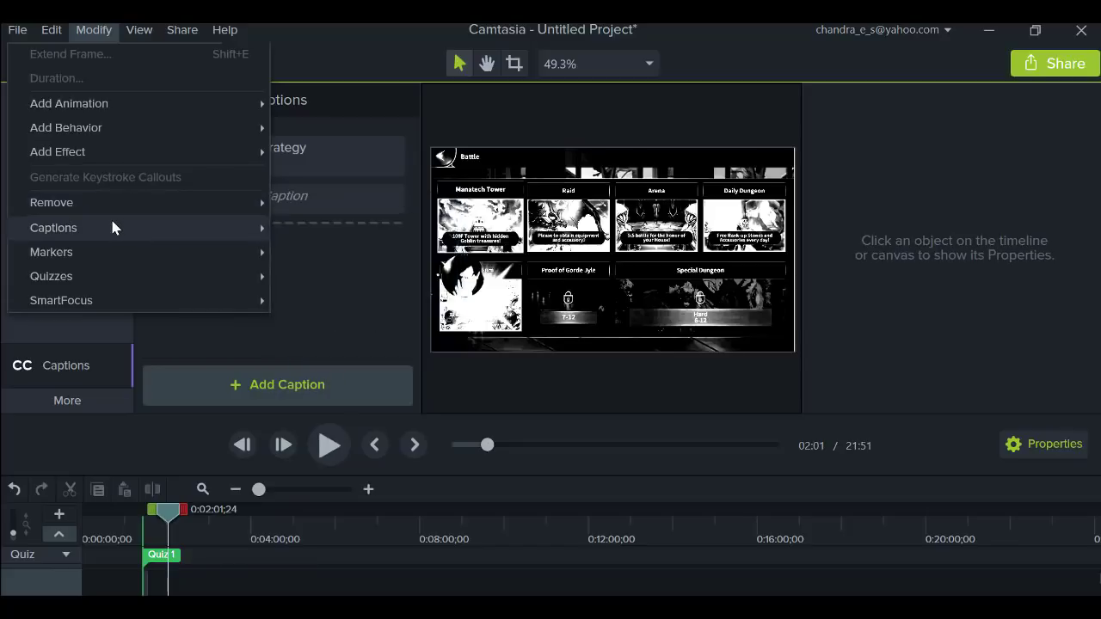
mouse_move(115, 226)
left_click(306, 250)
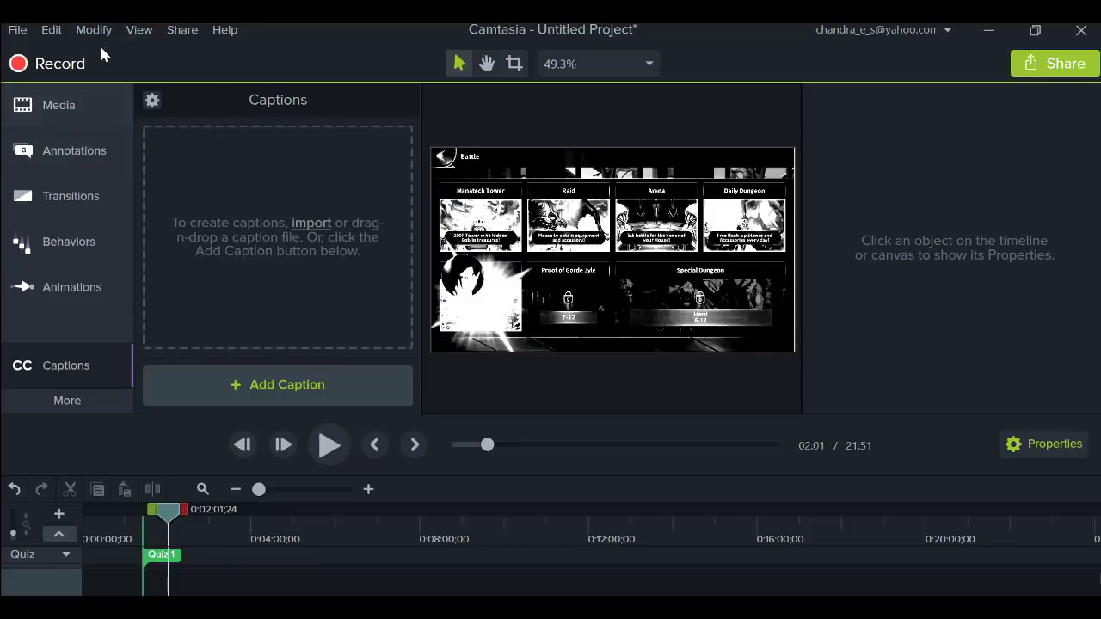
Step: Review the caption, marker, quiz and SmartFocus commands and the view options, and enable canvas snapping
left_click(63, 29)
mouse_move(85, 33)
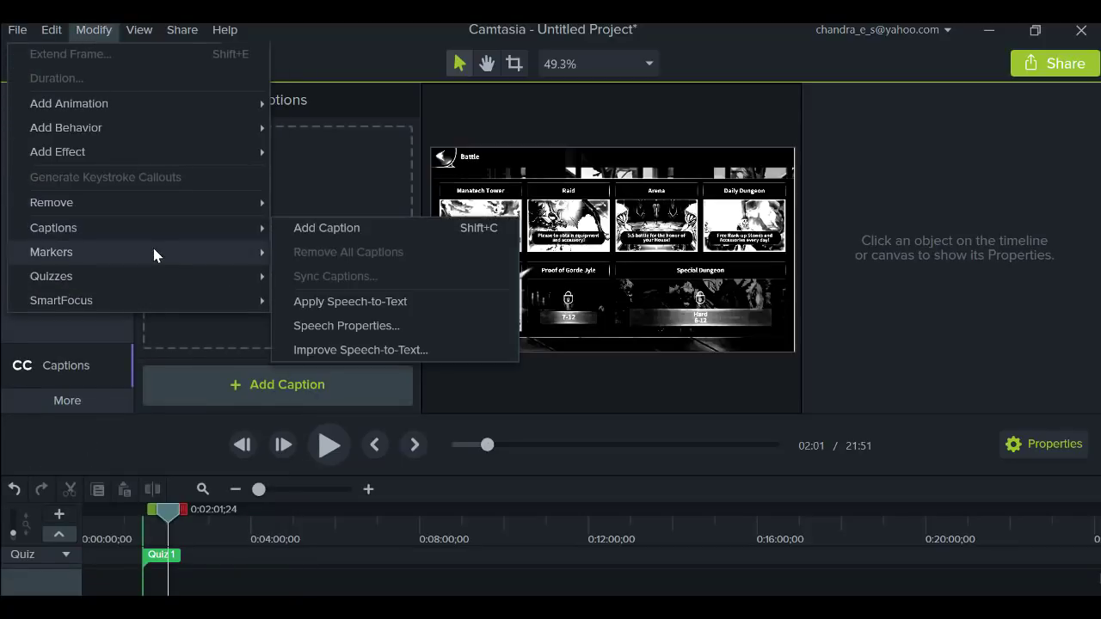
mouse_move(154, 252)
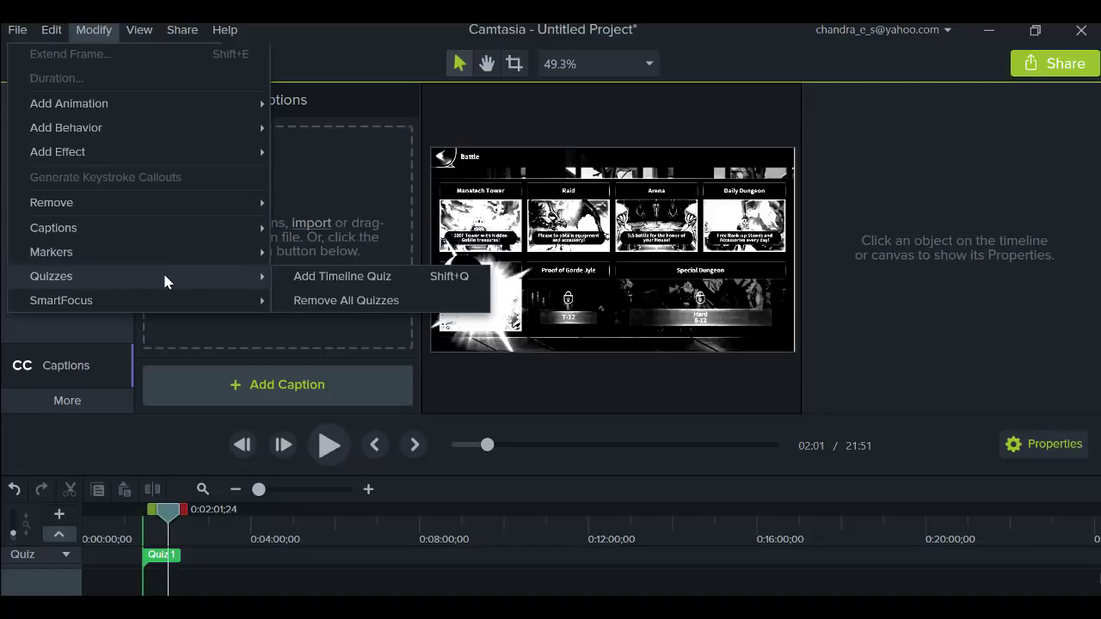
mouse_move(169, 301)
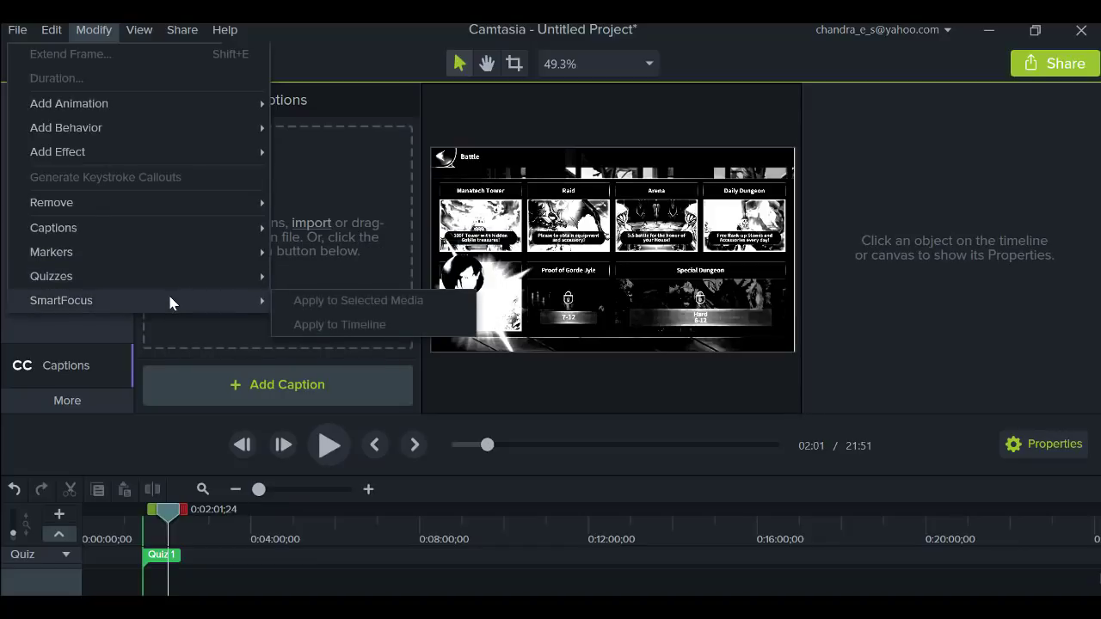
left_click(138, 30)
left_click(141, 32)
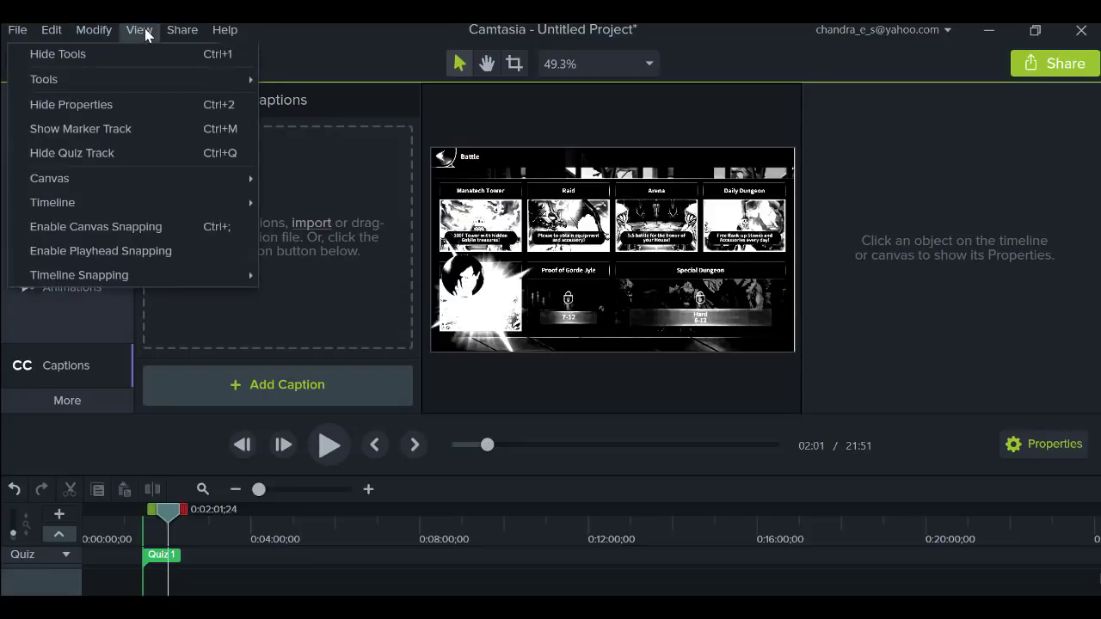
left_click(173, 224)
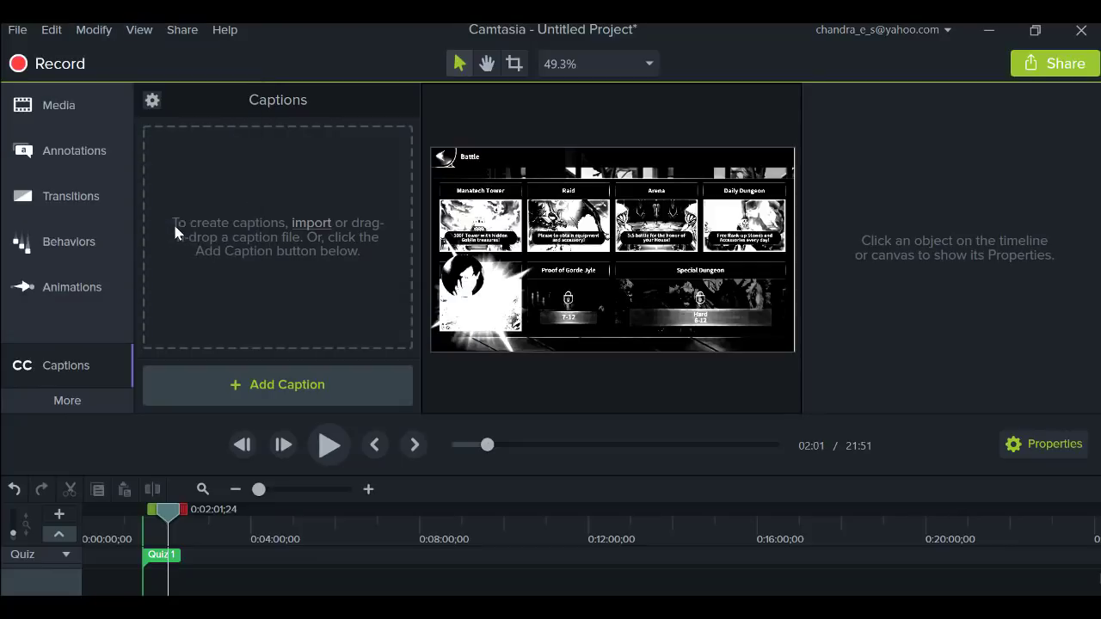
Step: Start sharing the project to YouTube, accepting its duration and continuing without quizzes in the video
left_click(181, 31)
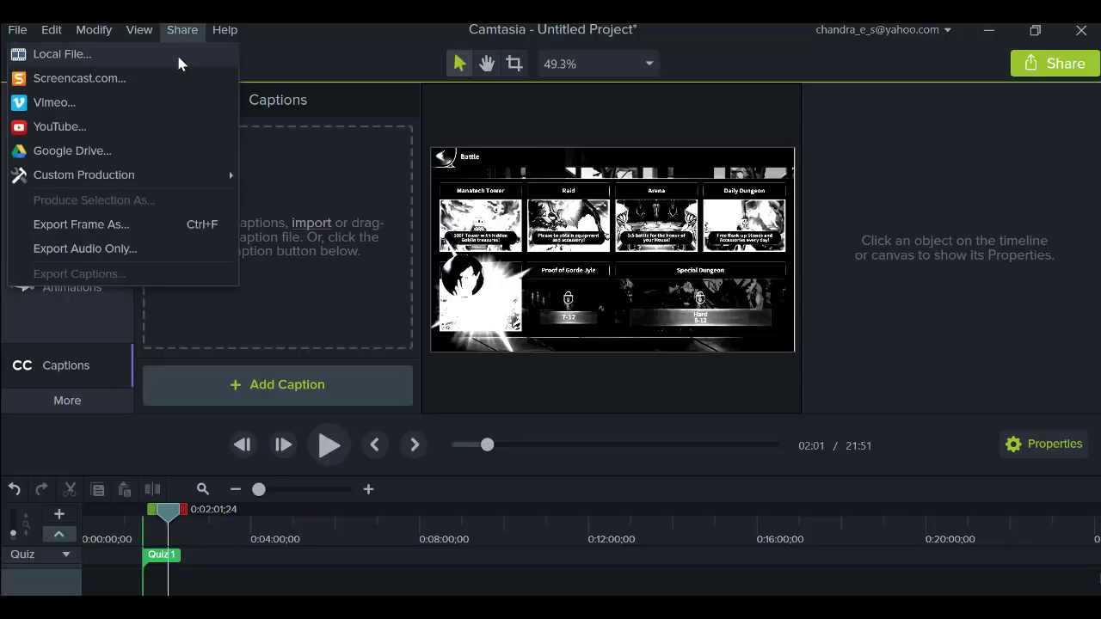
left_click(141, 129)
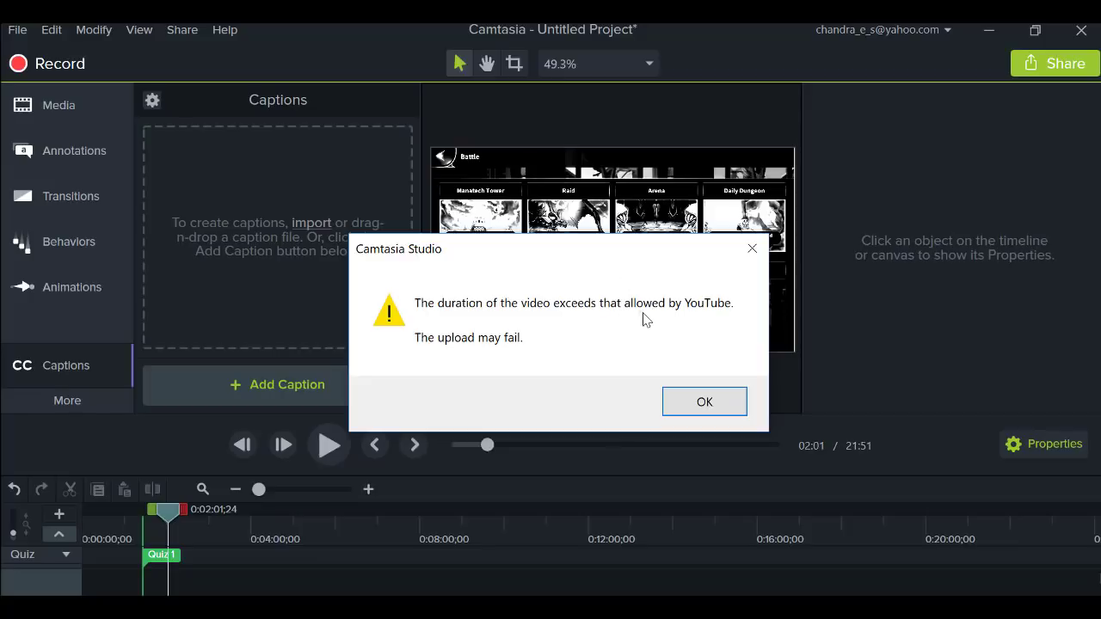
left_click(704, 402)
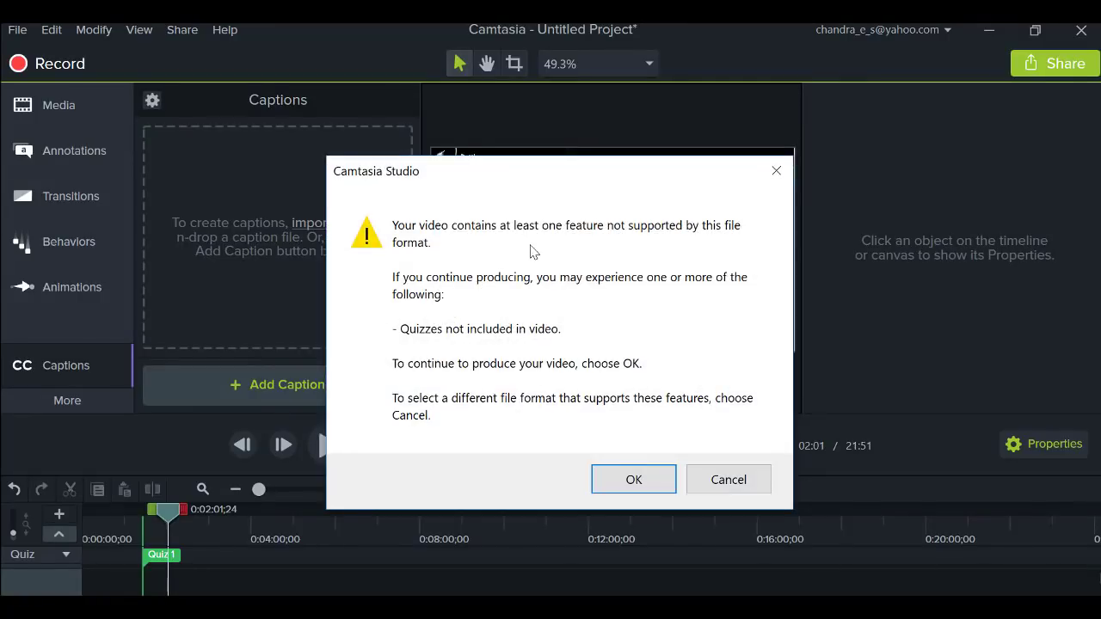
left_click(633, 480)
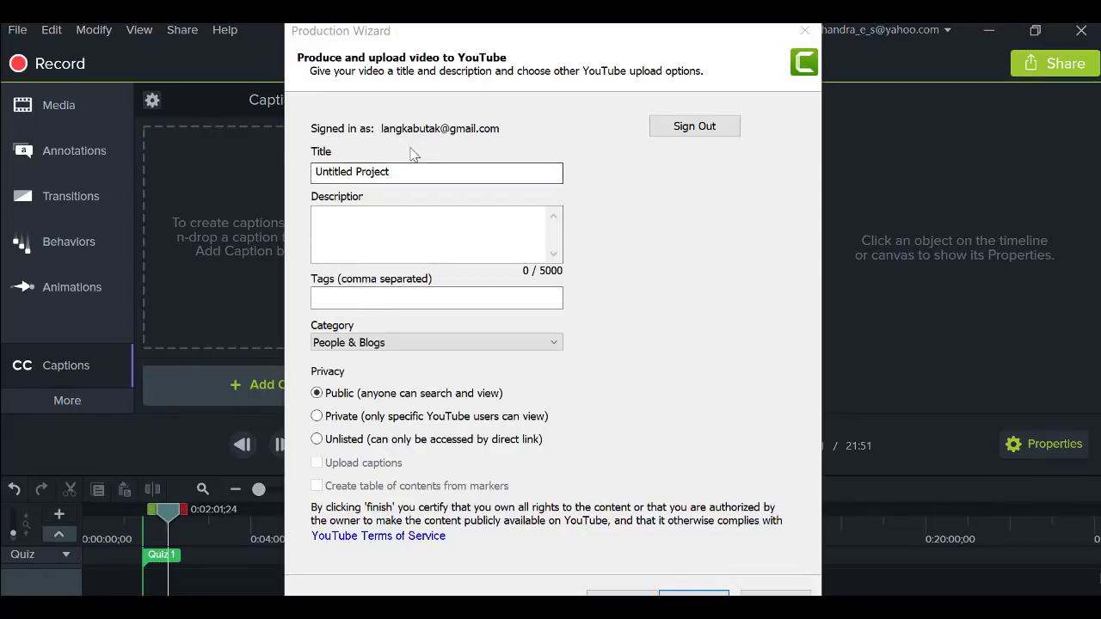
Step: Keep the title Untitled Project, an empty description, the People & Blogs category and Public privacy, and start producing the YouTube upload
left_click_drag(386, 172, 293, 179)
left_click(386, 221)
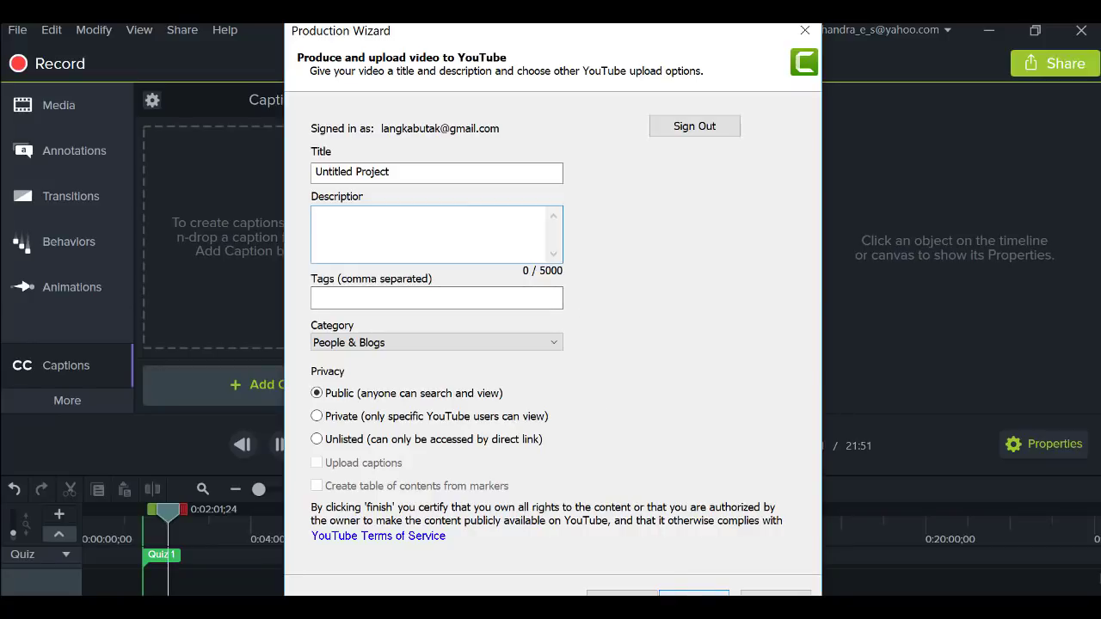
left_click(701, 593)
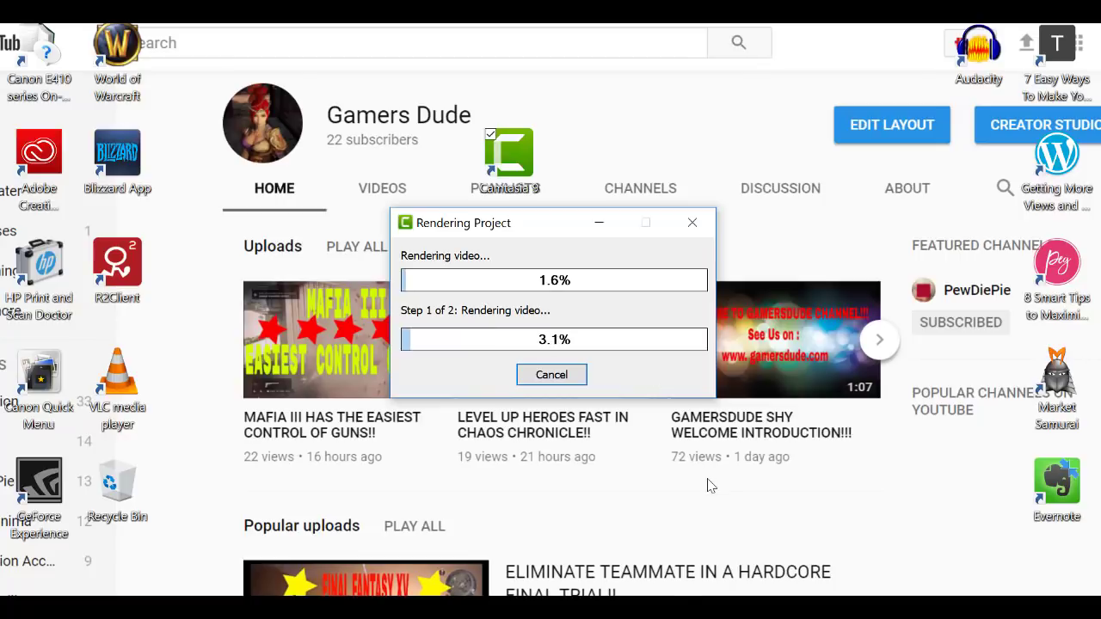
left_click(641, 606)
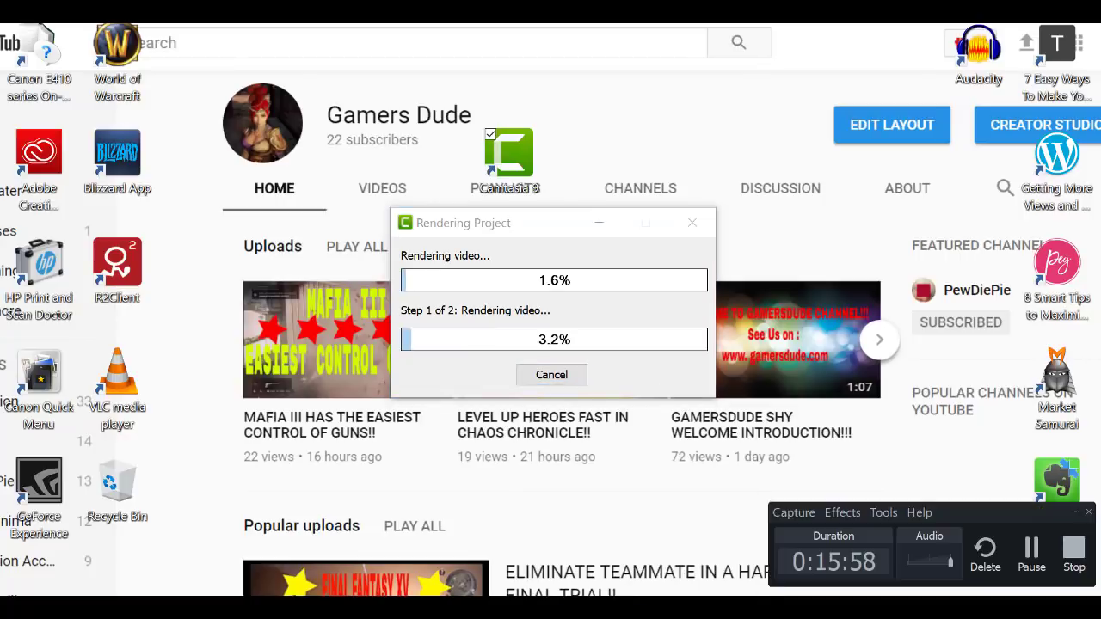